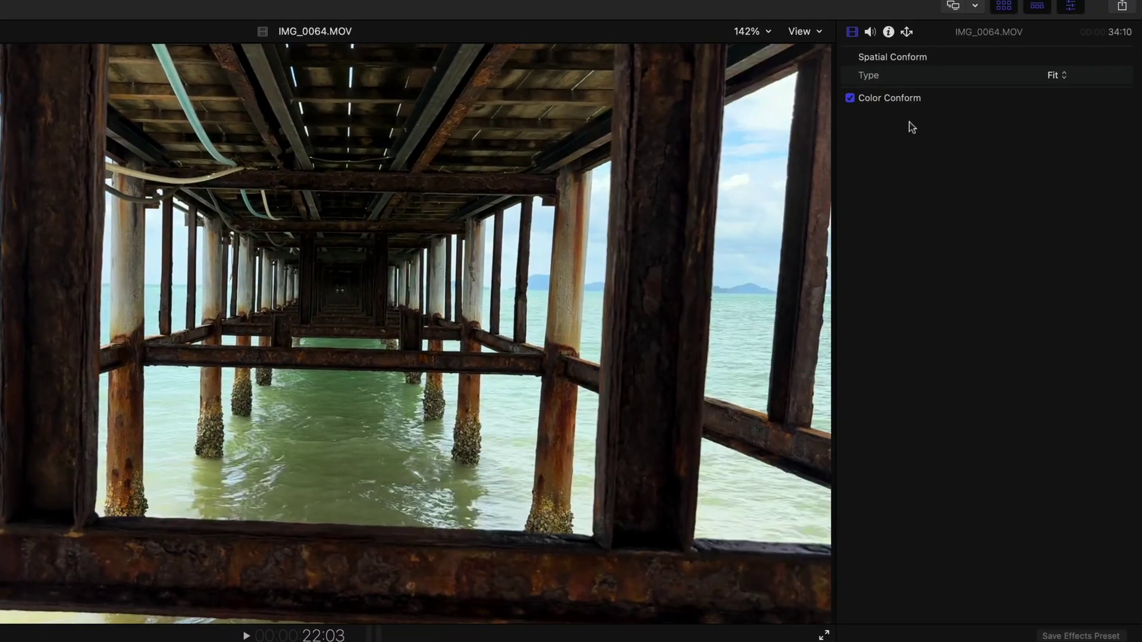
Step: Examine IMG_0064.MOV's metadata, including its codec and the options for projection mode, stereoscopic conform and hero eye
click(888, 32)
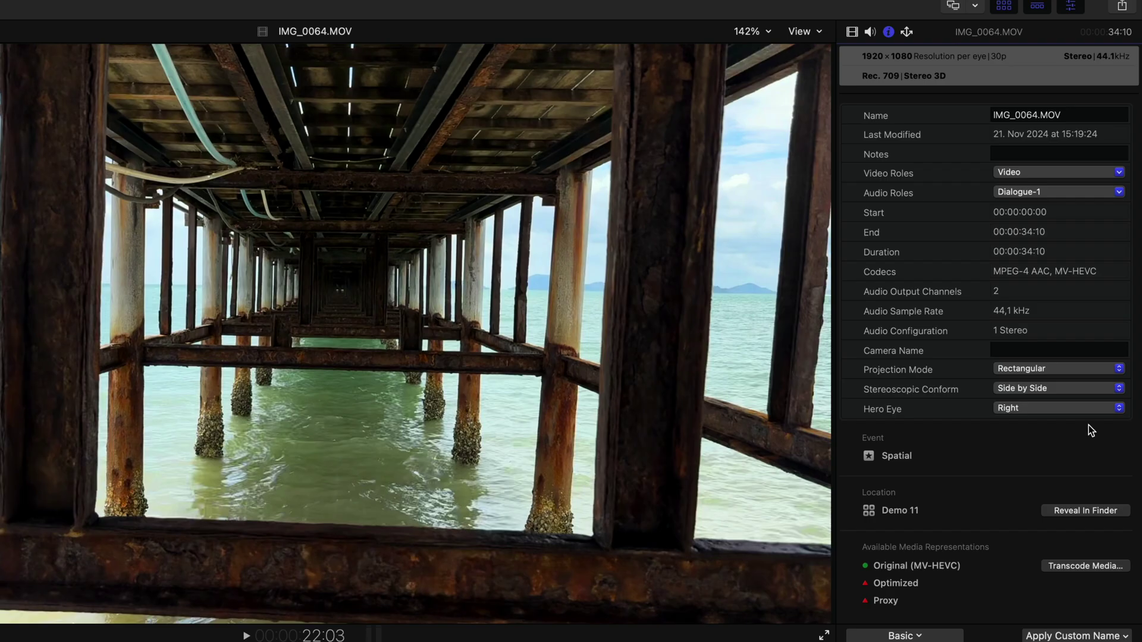
click(1119, 368)
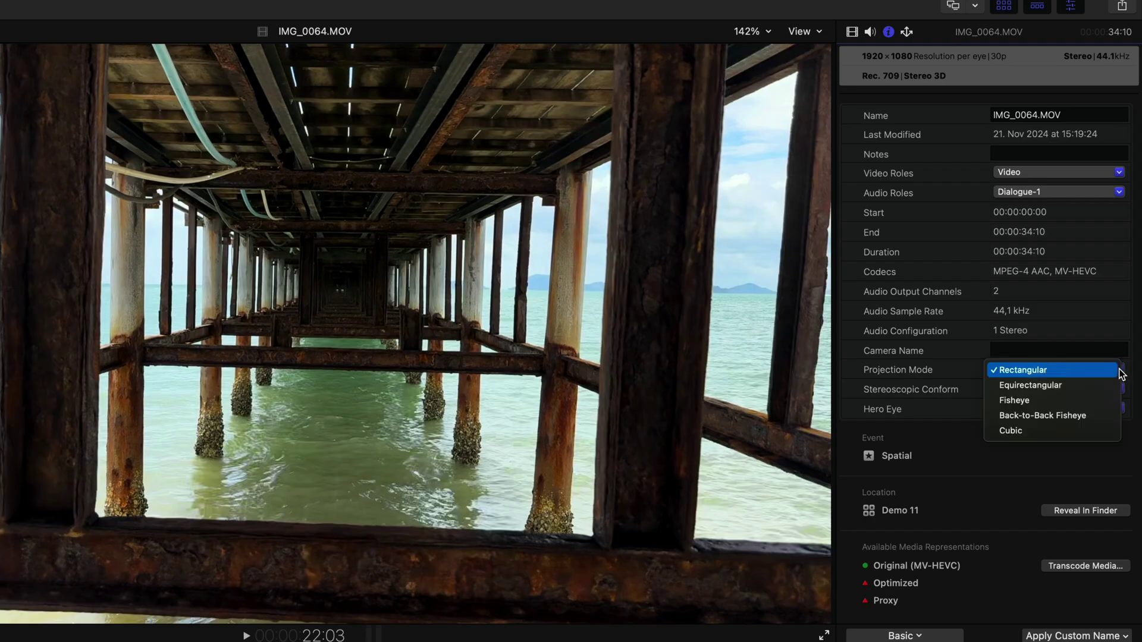
click(1119, 369)
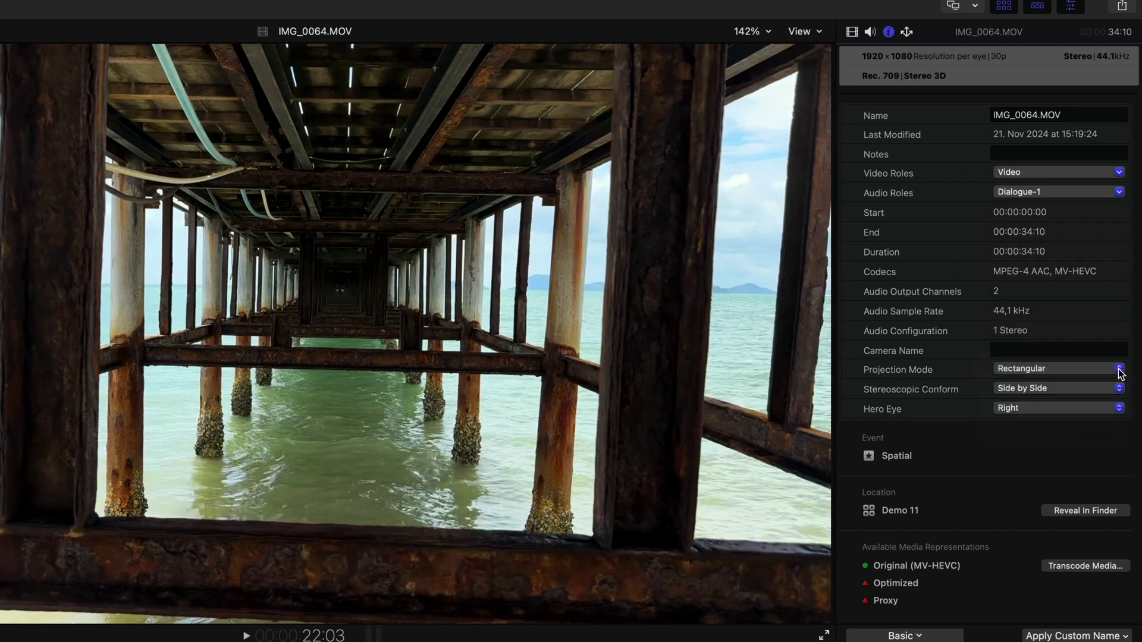
click(1118, 390)
click(1117, 391)
click(1121, 409)
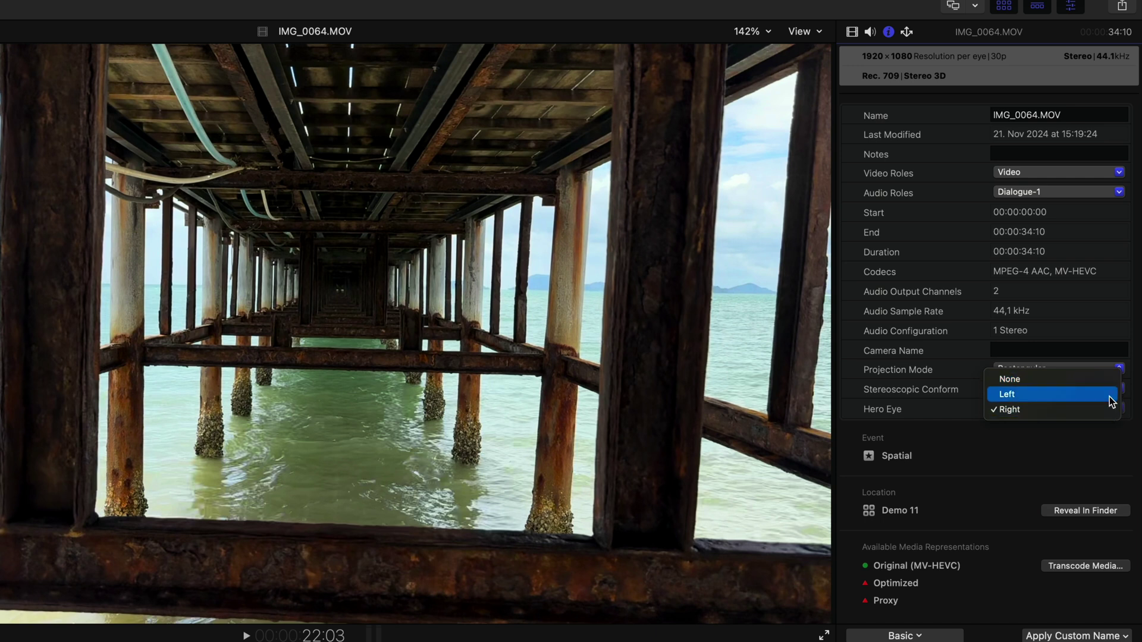
click(1110, 438)
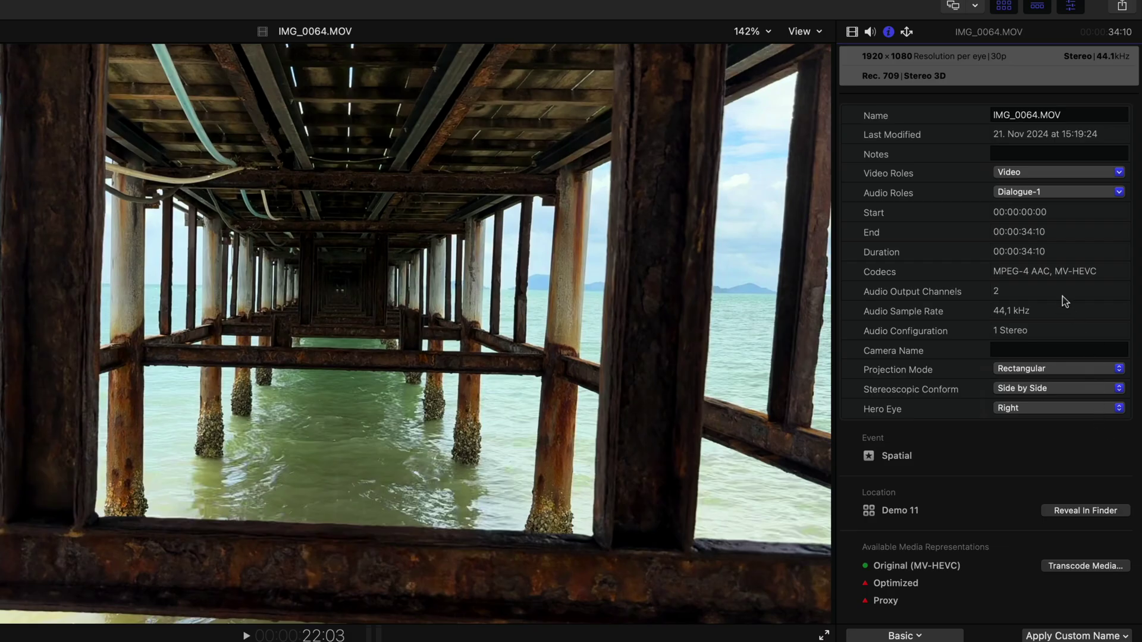
drag(1051, 271, 1109, 273)
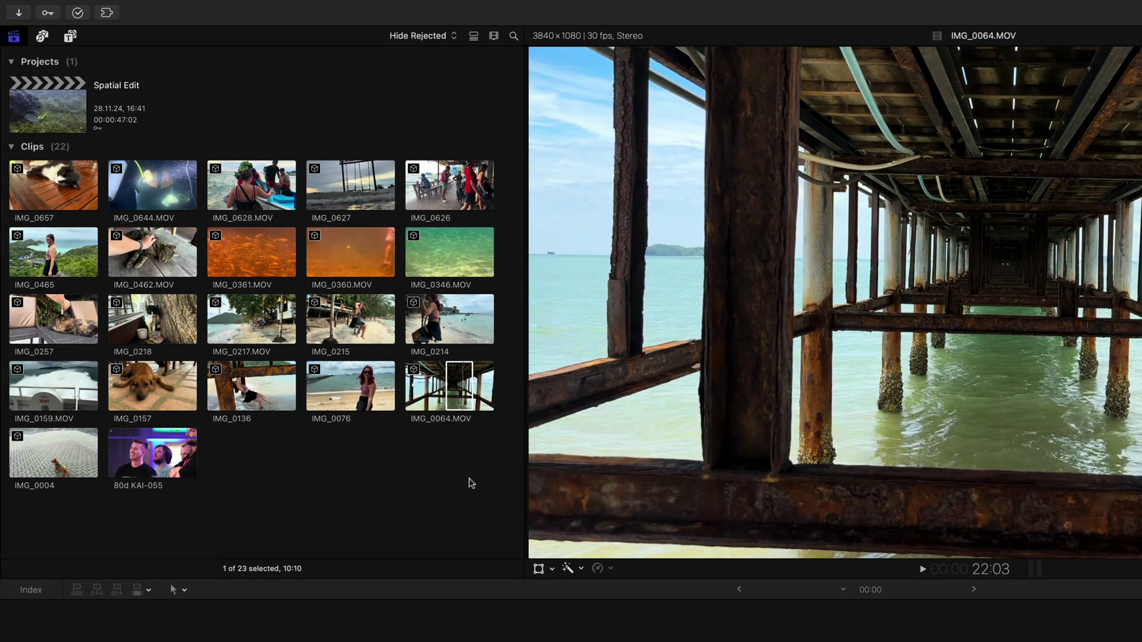
Step: Start a new project from the IMG_0064.MOV clip and review the available video formats and per-eye resolutions
click(420, 466)
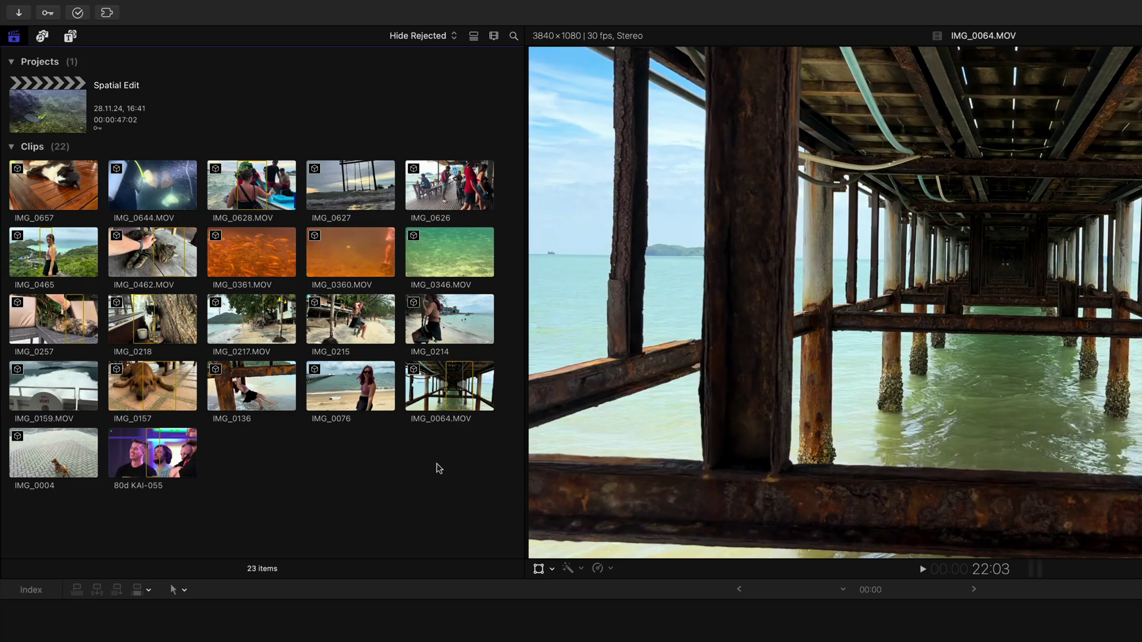
click(461, 390)
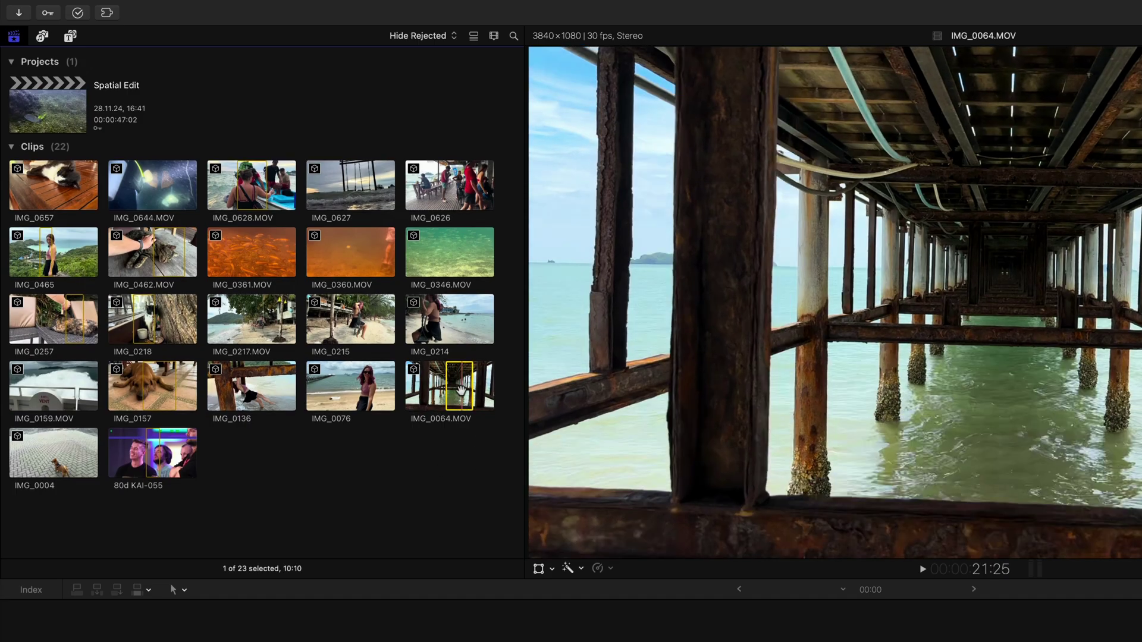
right_click(460, 389)
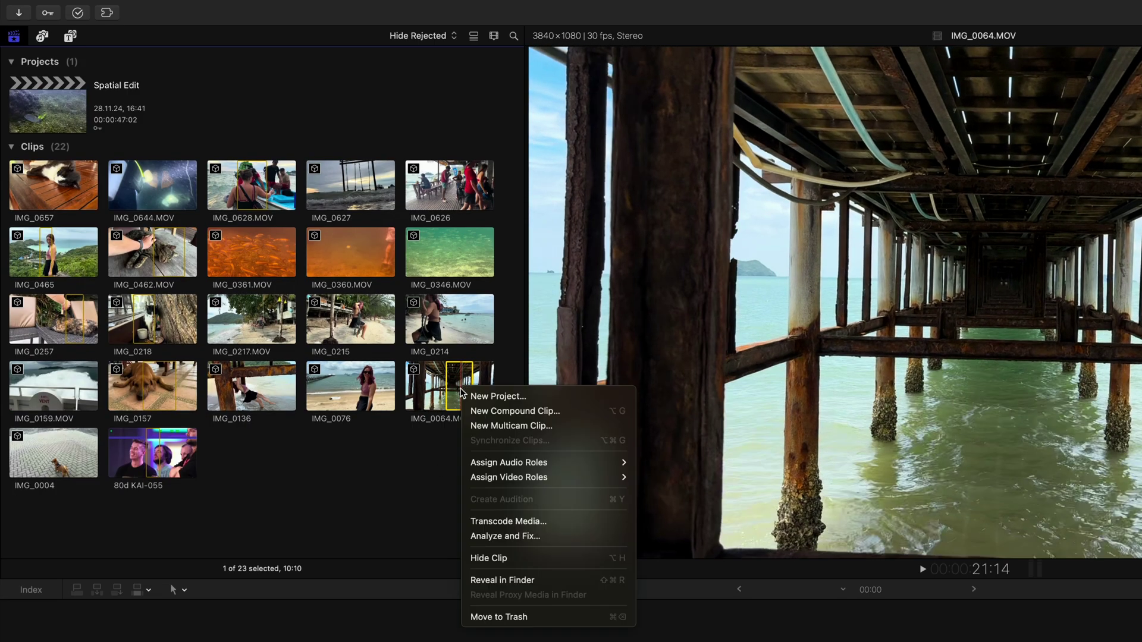
click(559, 396)
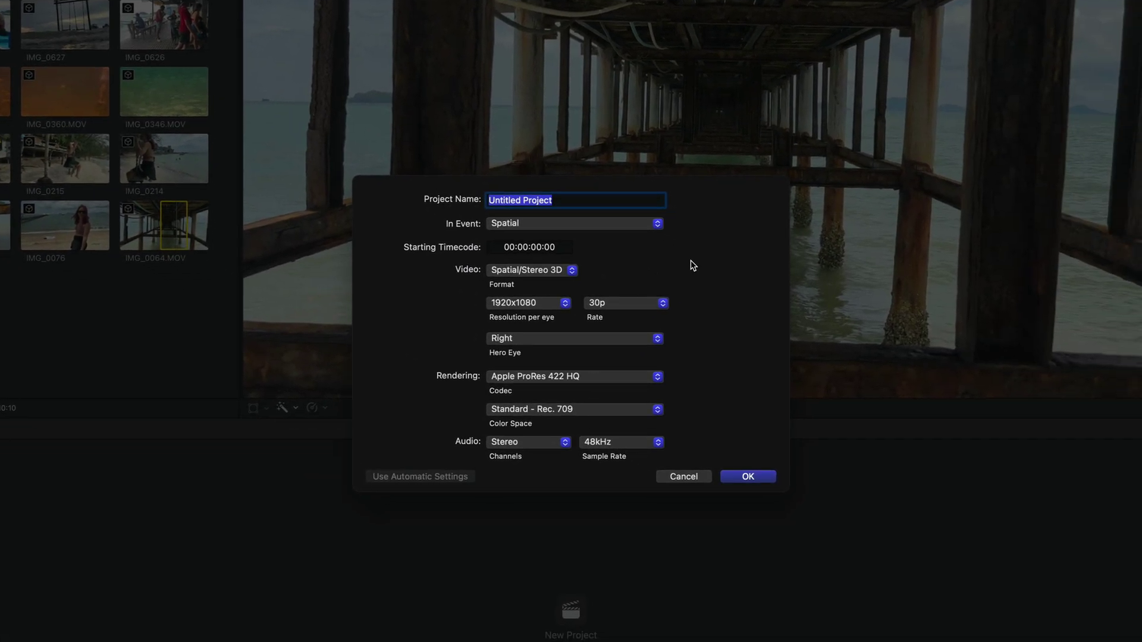
click(572, 271)
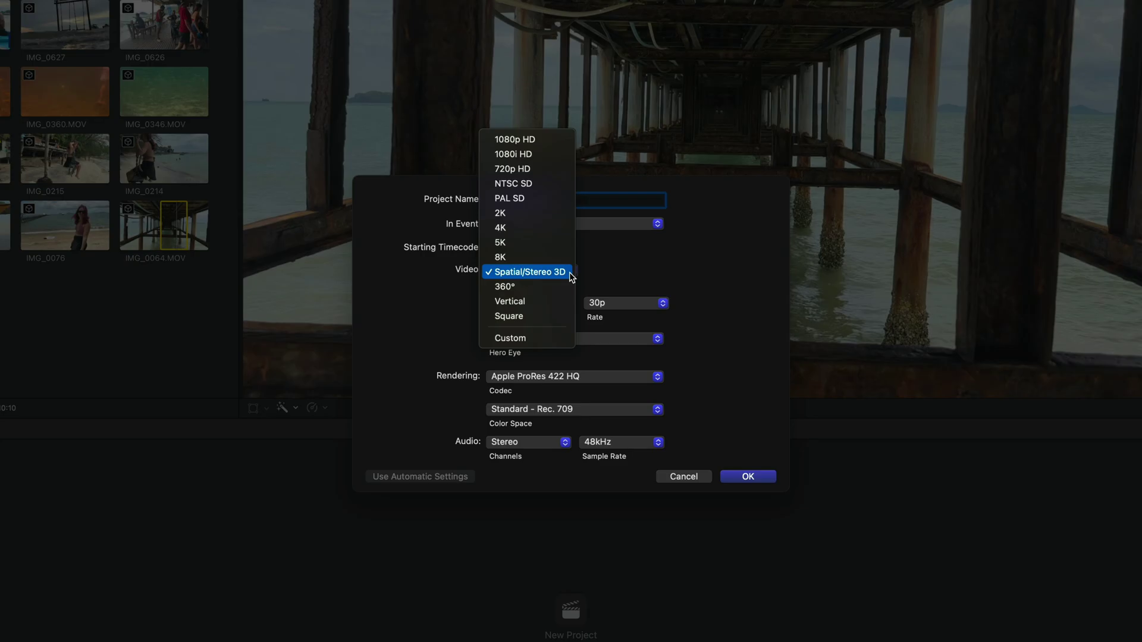
click(604, 279)
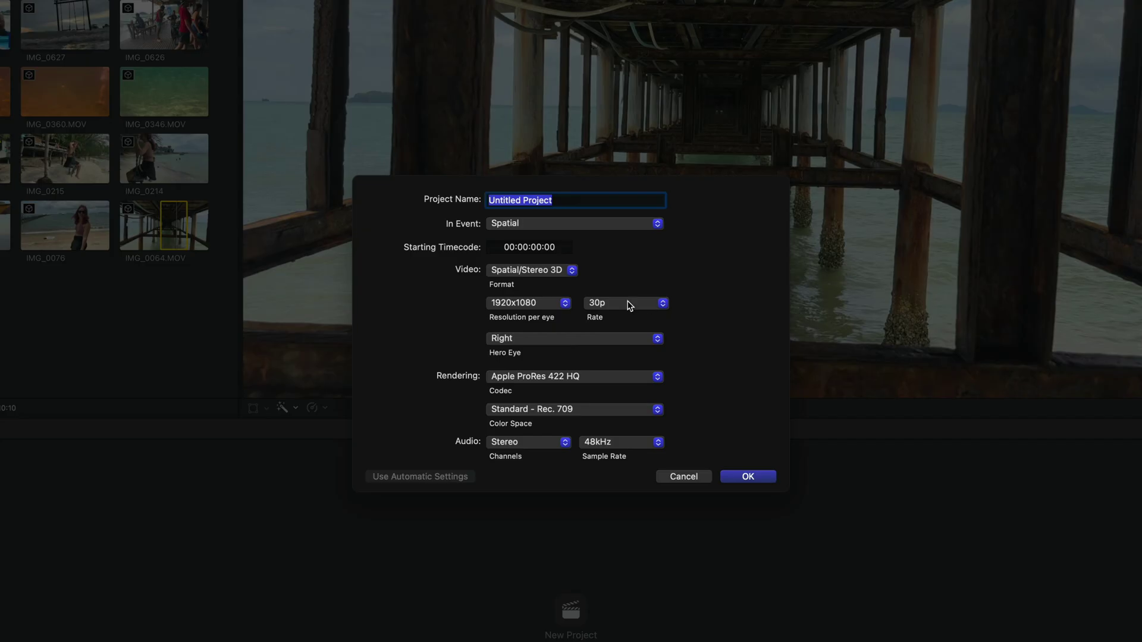
click(564, 303)
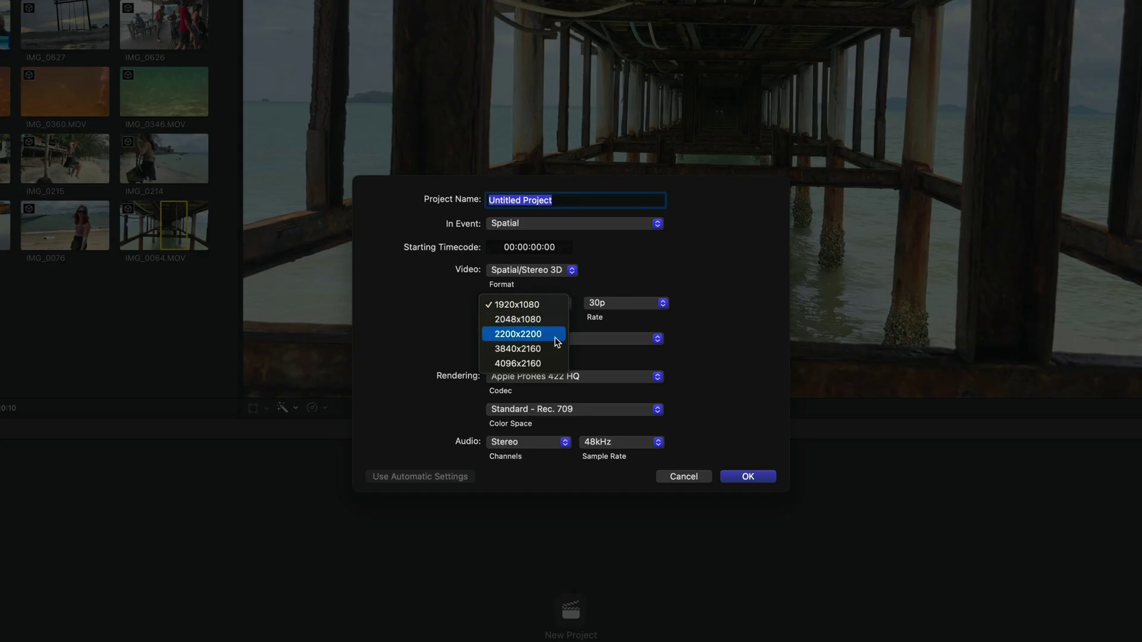
click(671, 330)
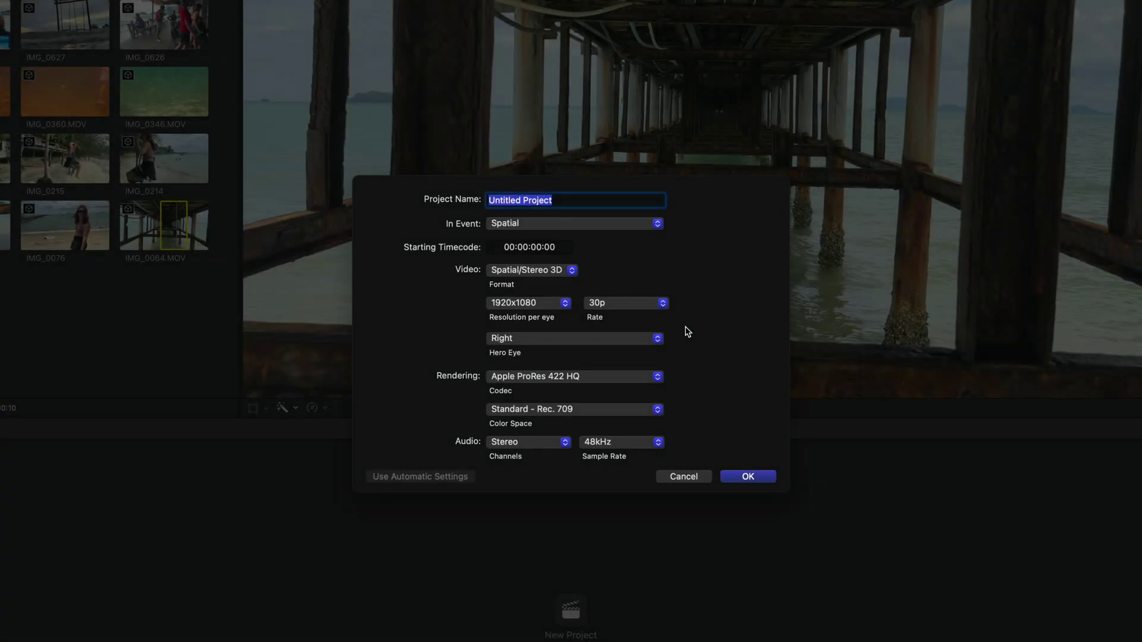
Step: Review the hero eye choices in the project settings, and cancel creating the project
click(657, 339)
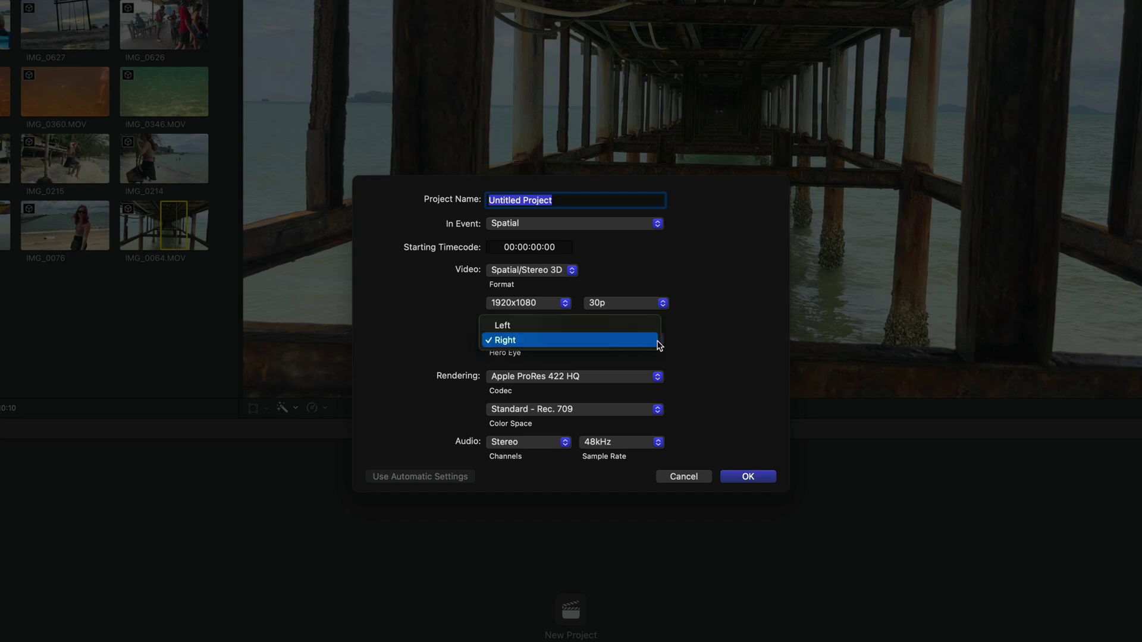
click(679, 345)
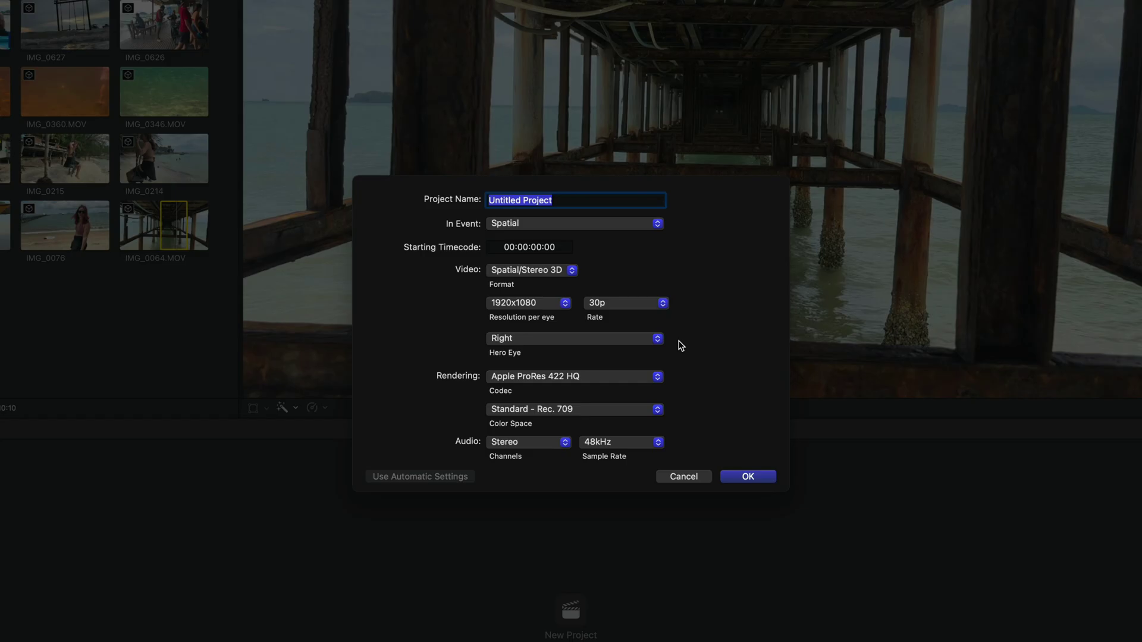
click(656, 339)
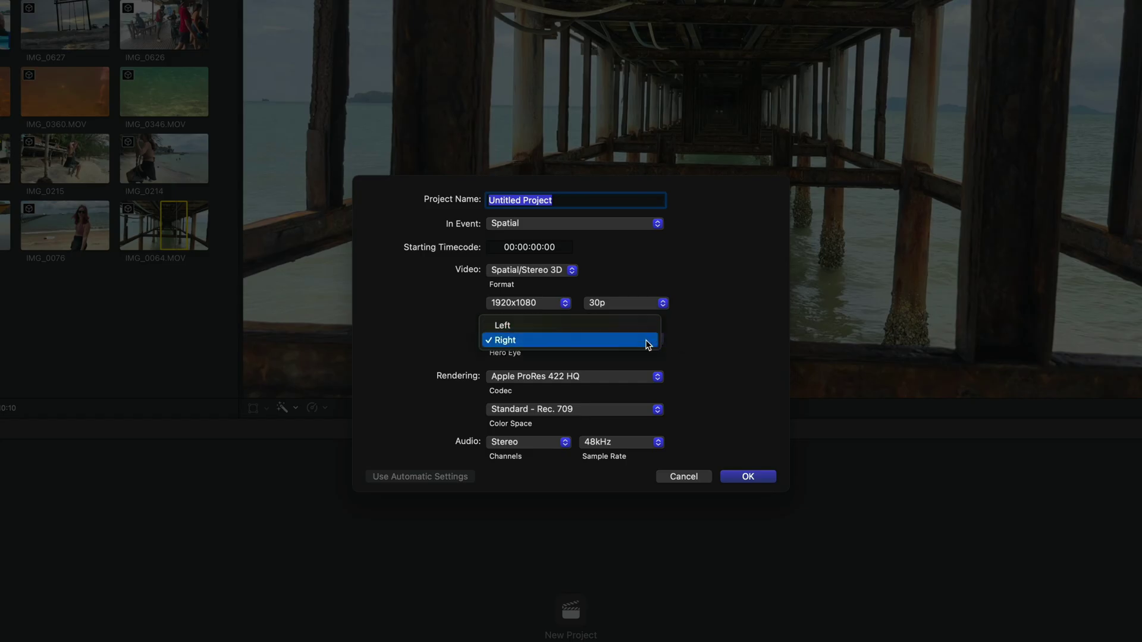
click(676, 346)
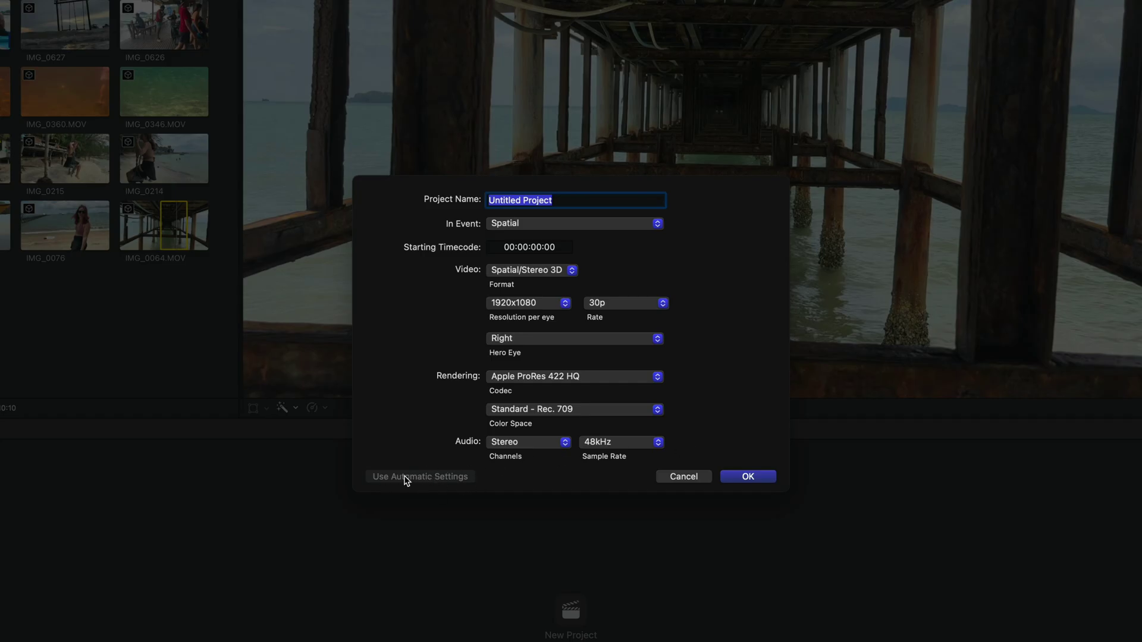
click(679, 480)
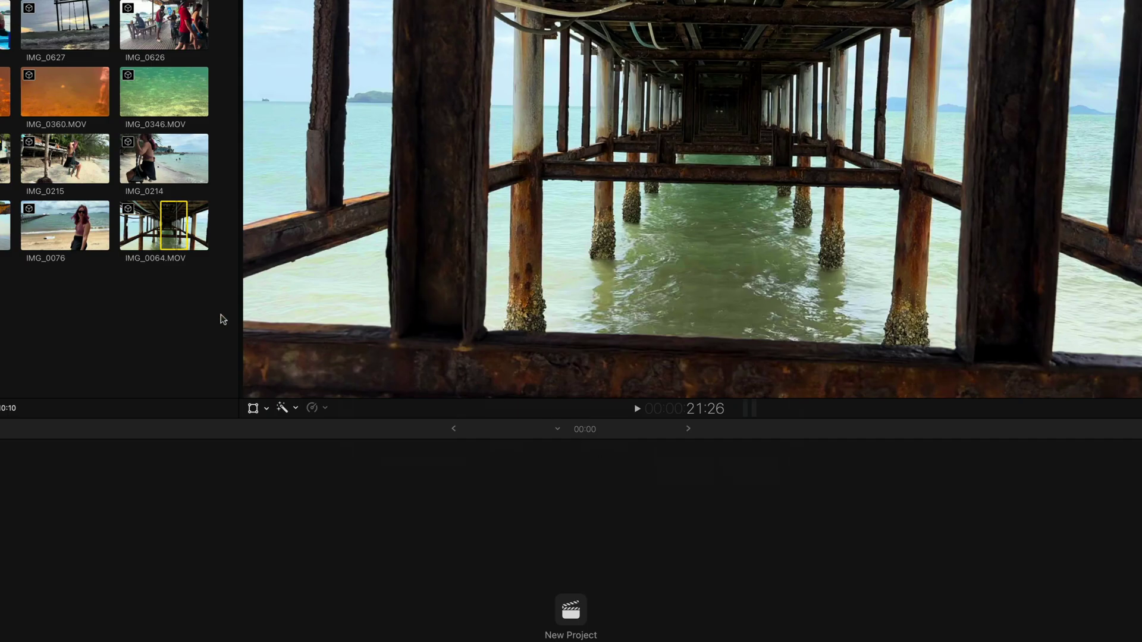
Step: Start a new project in the Spatial event and switch it to custom settings
key(super+n)
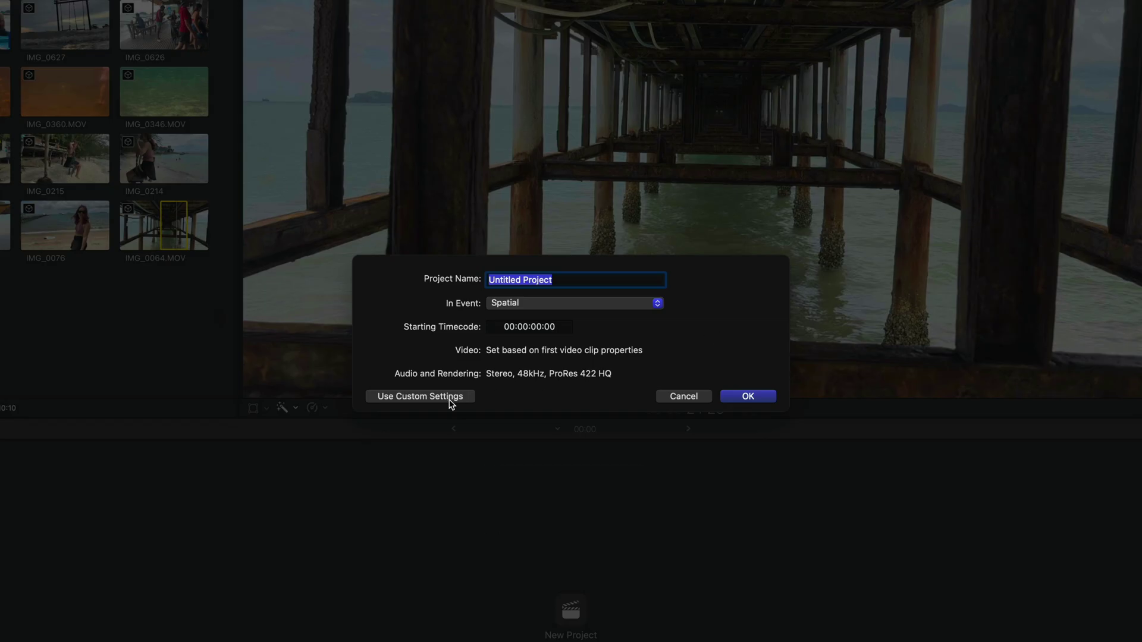
click(426, 399)
click(430, 463)
click(436, 394)
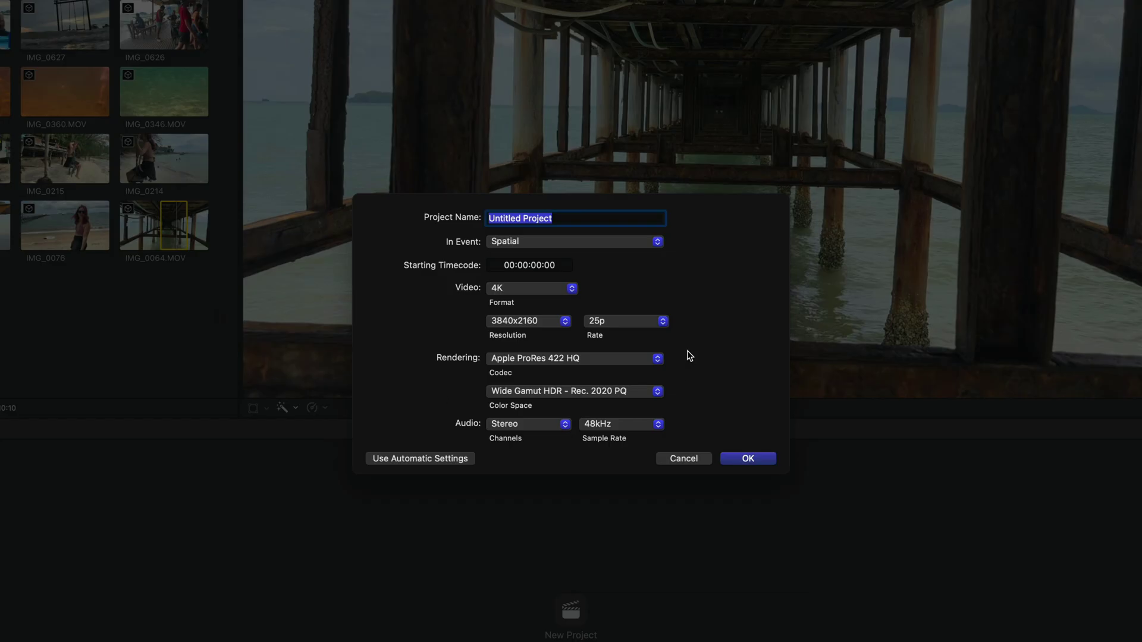
Step: Set the project's video format to Spatial/Stereo 3D and its frame rate to 30p
click(573, 291)
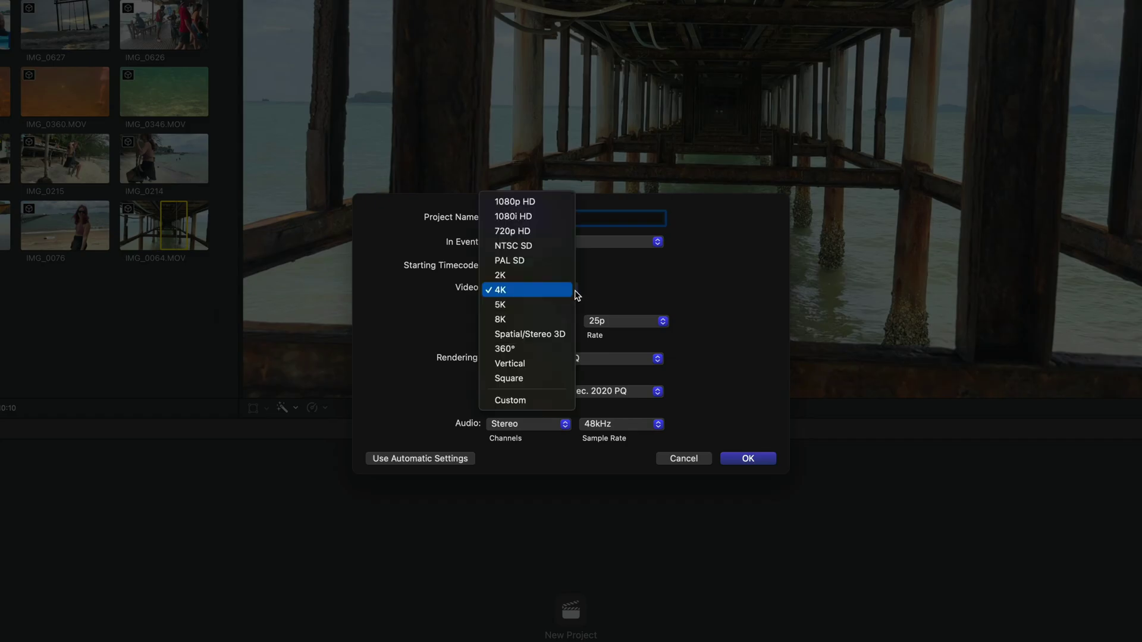
click(573, 339)
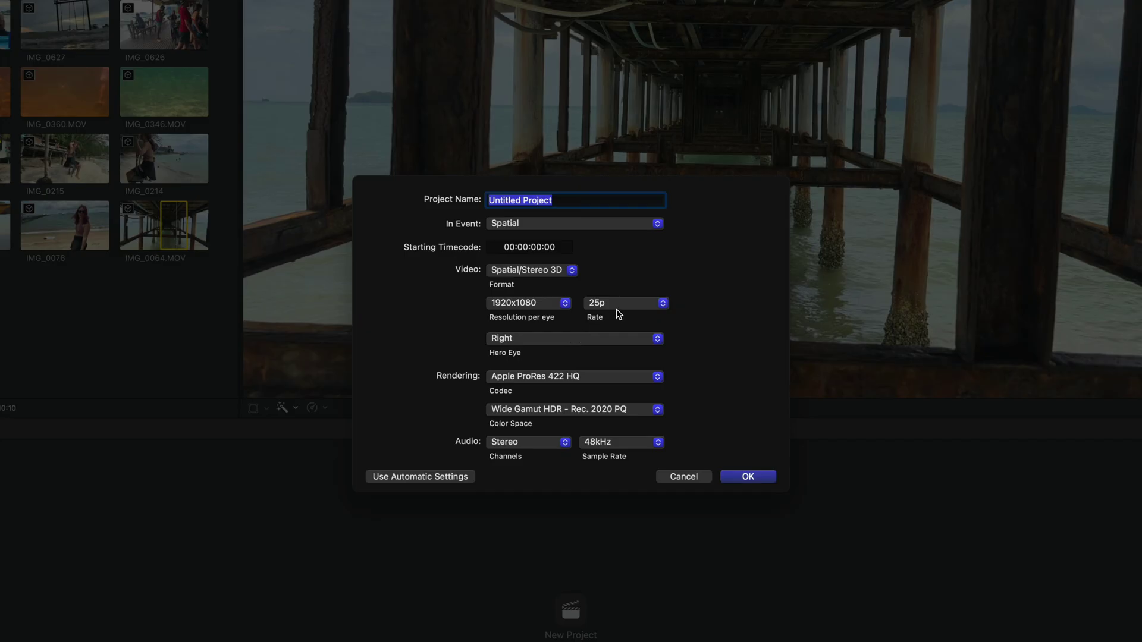
click(565, 304)
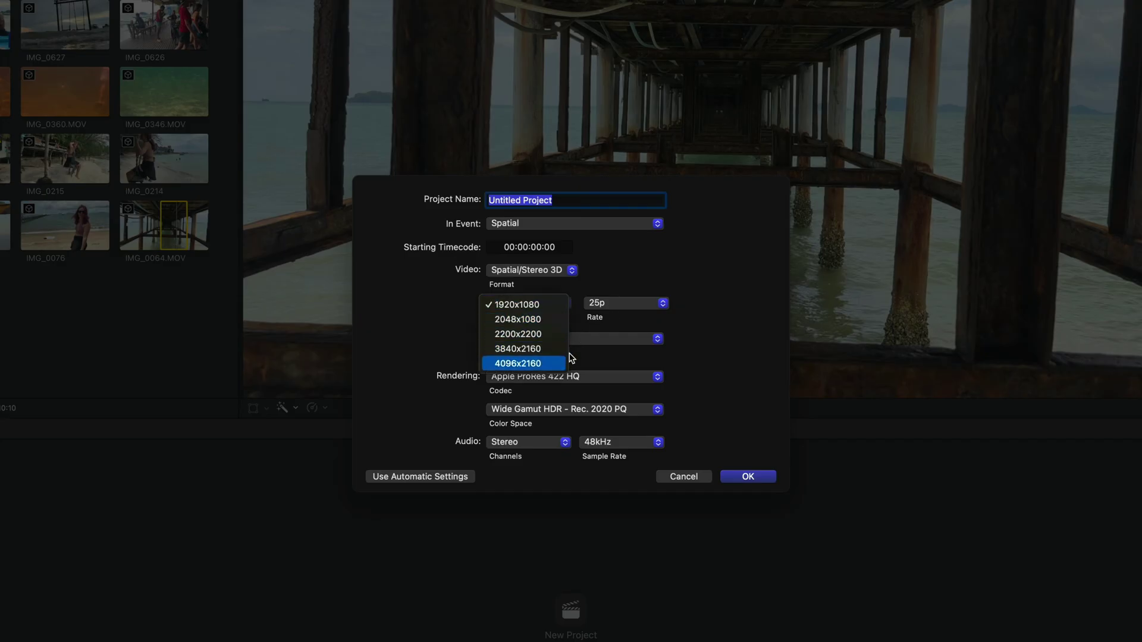
click(631, 304)
click(633, 301)
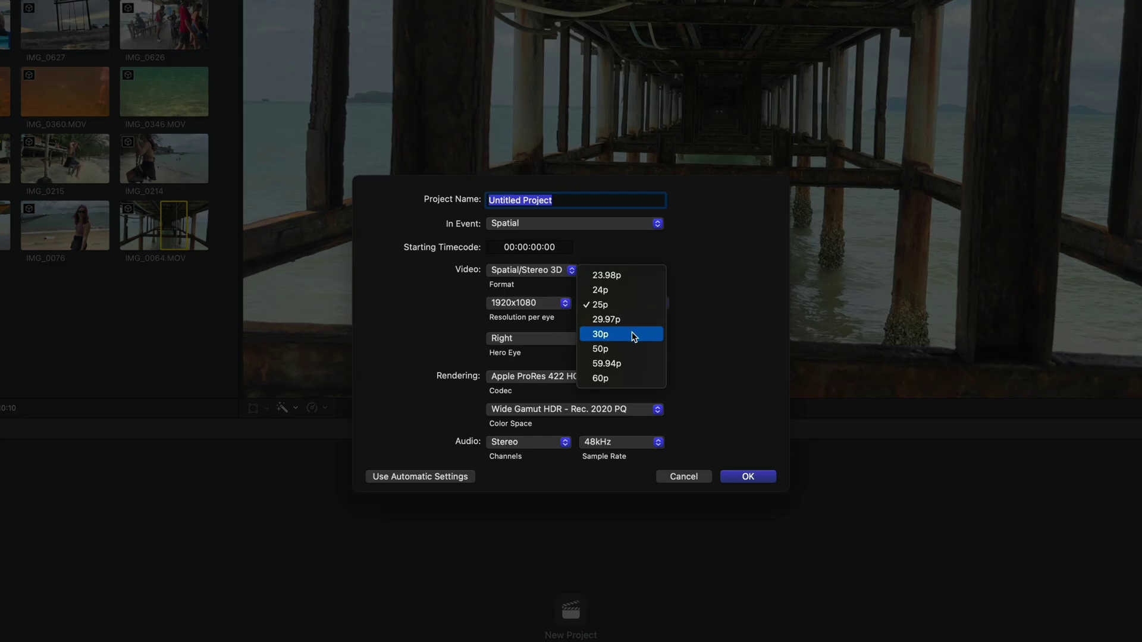
click(634, 333)
Step: Name the project "Spatial Clips" and create it with automatic settings based on the first video clip
text(Spatial Clips)
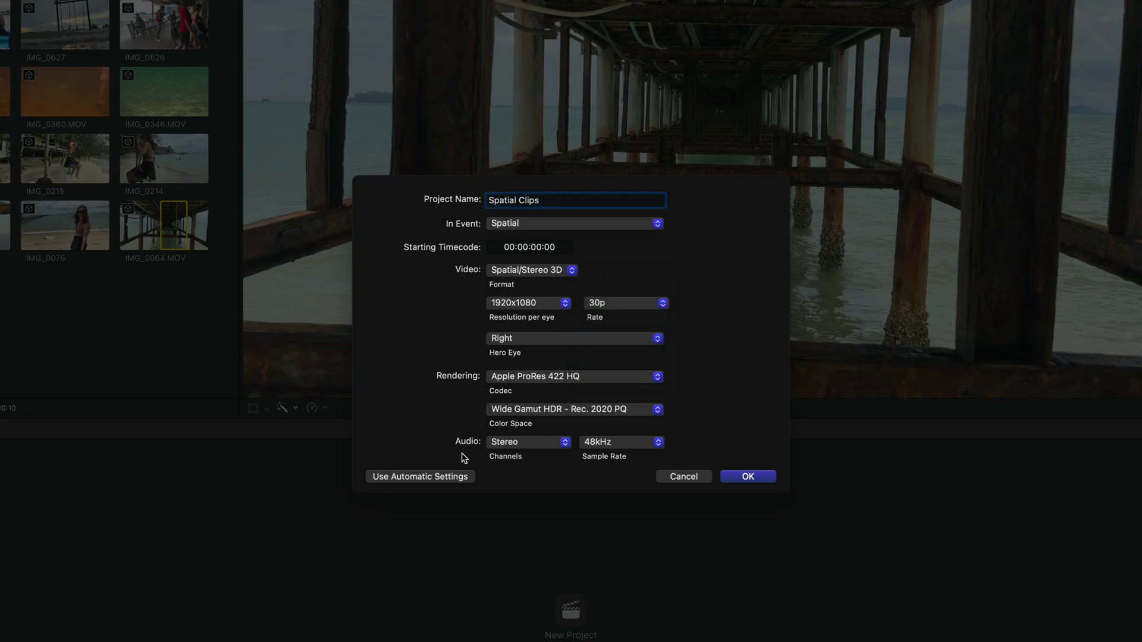
click(441, 476)
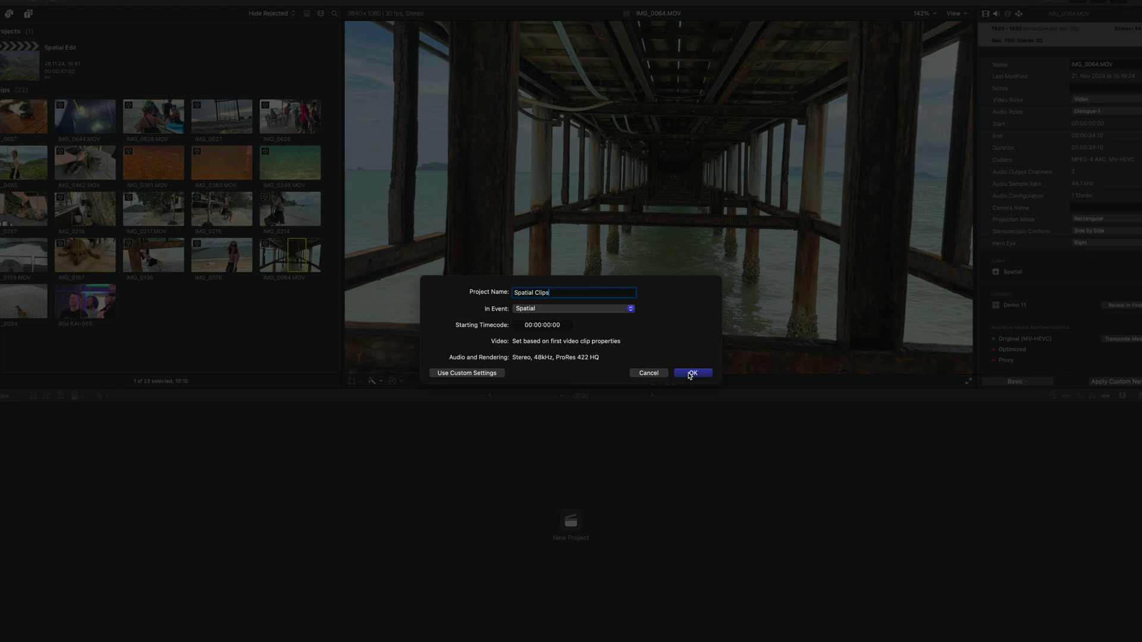
click(691, 373)
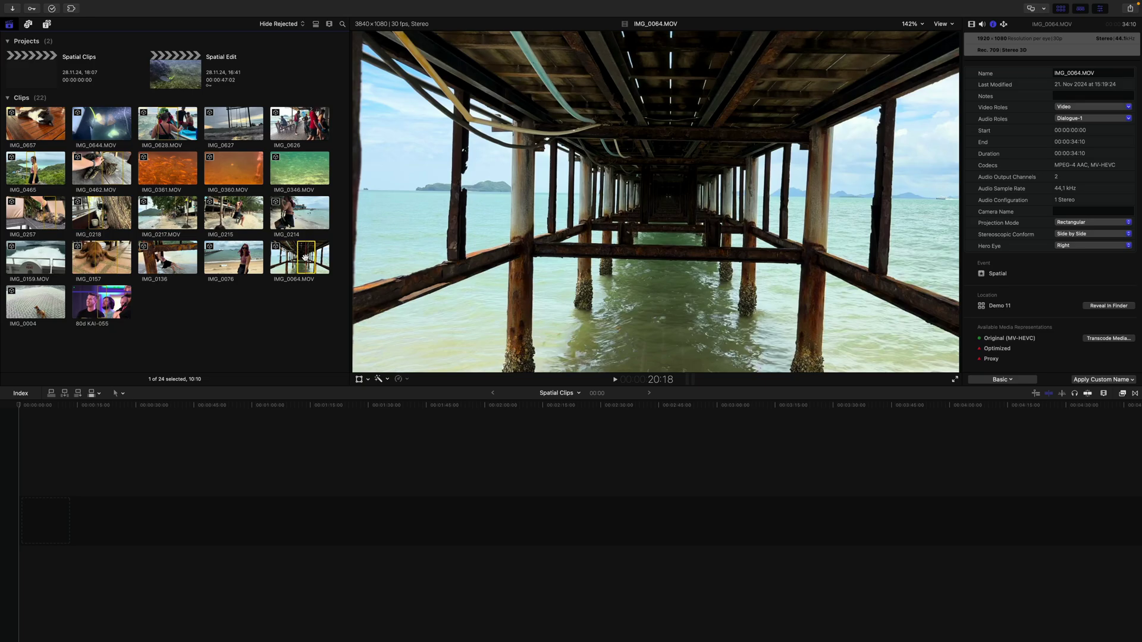
Step: Append the marked ranges of IMG_0064.MOV and IMG_0157 to the Spatial Clips timeline
key(e)
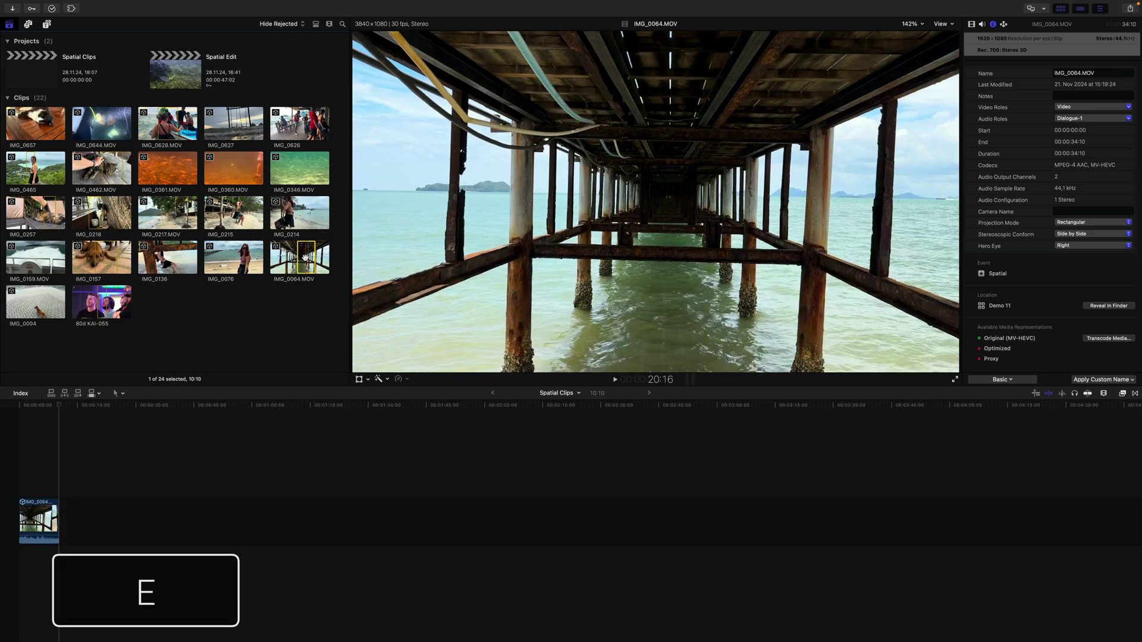
click(104, 263)
key(e)
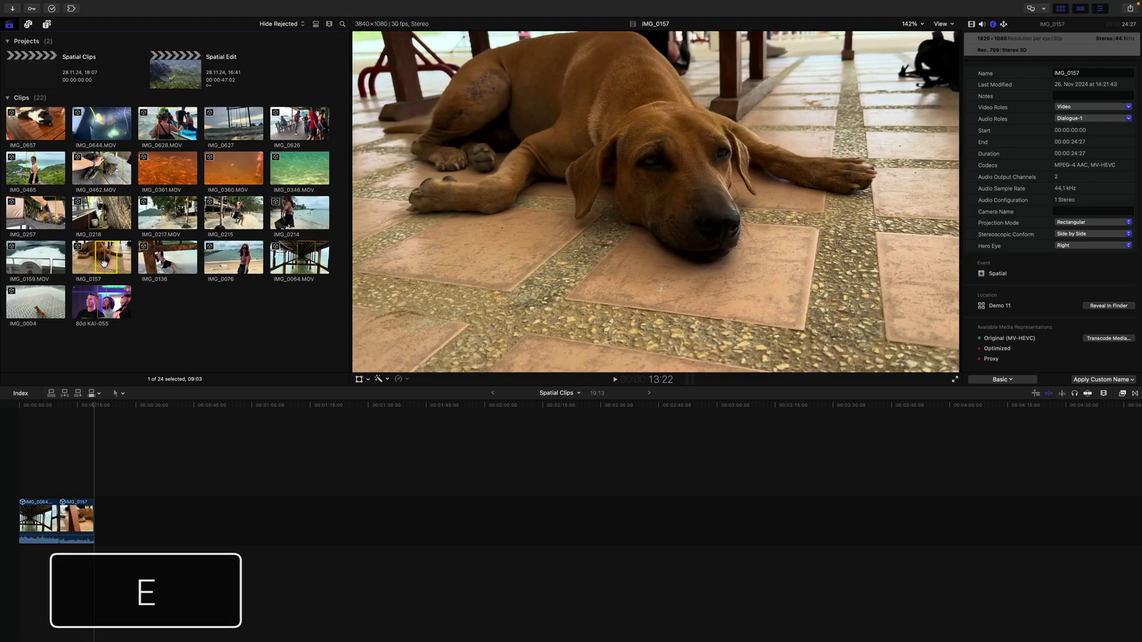
Step: Add a Cross Dissolve at the cut between IMG_0064.MOV and IMG_0157, and select the transition to show its settings
click(116, 438)
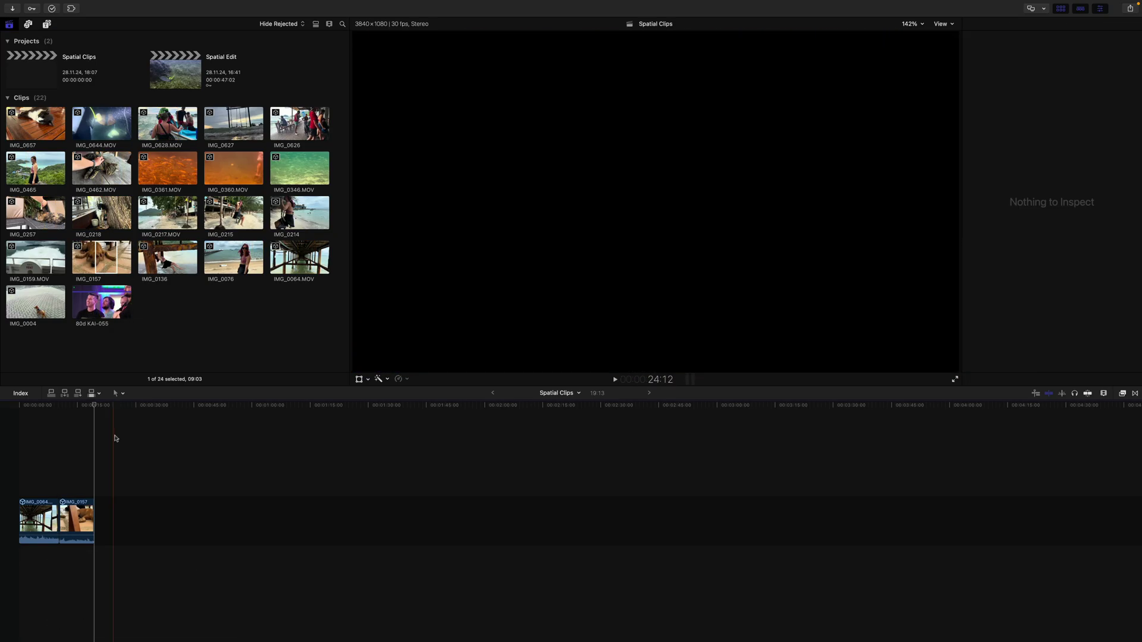
key(shift+z)
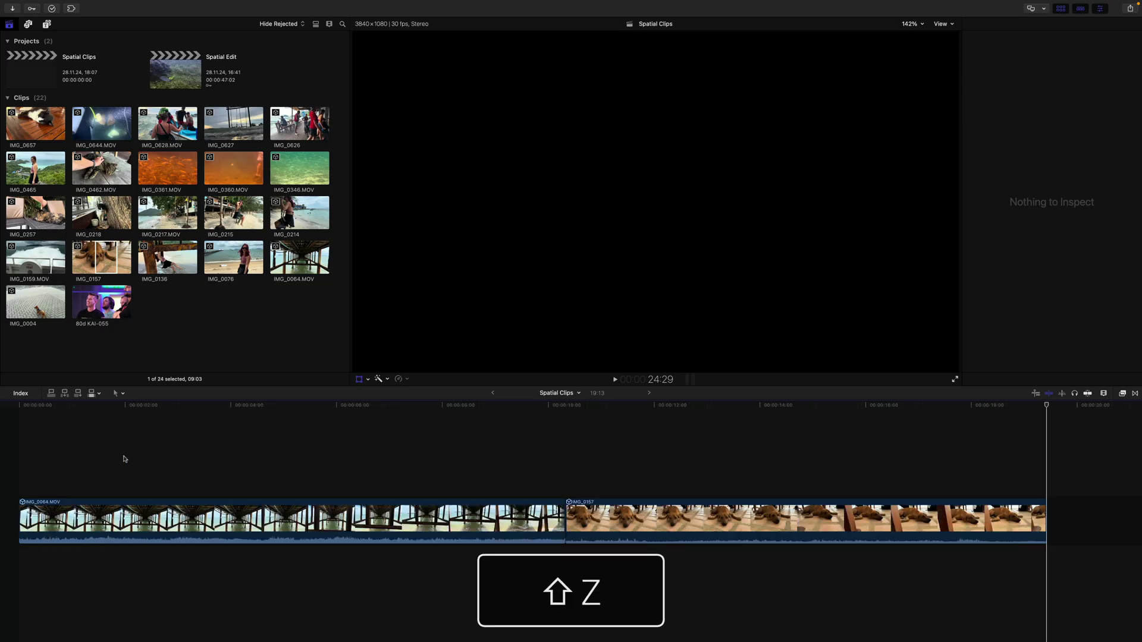
click(566, 515)
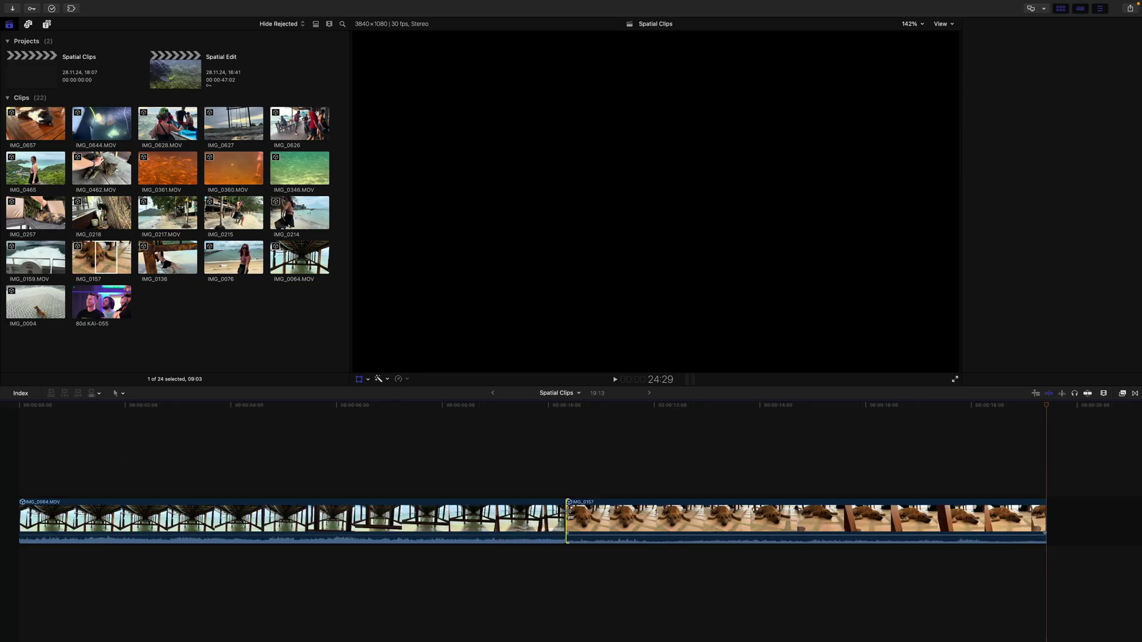
key(super+t)
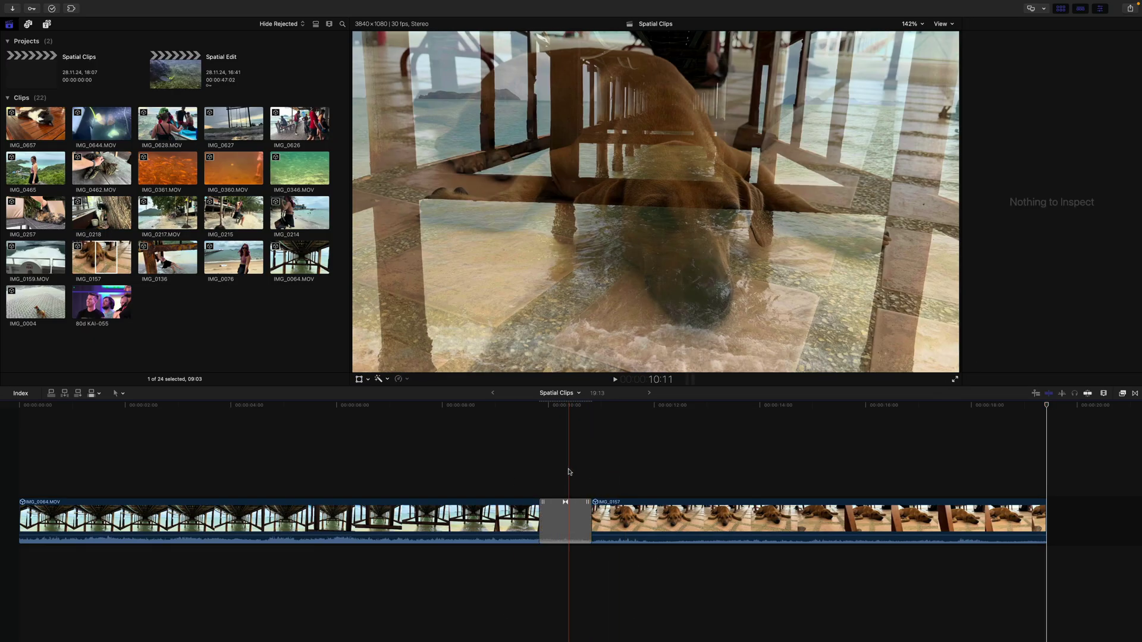
click(569, 515)
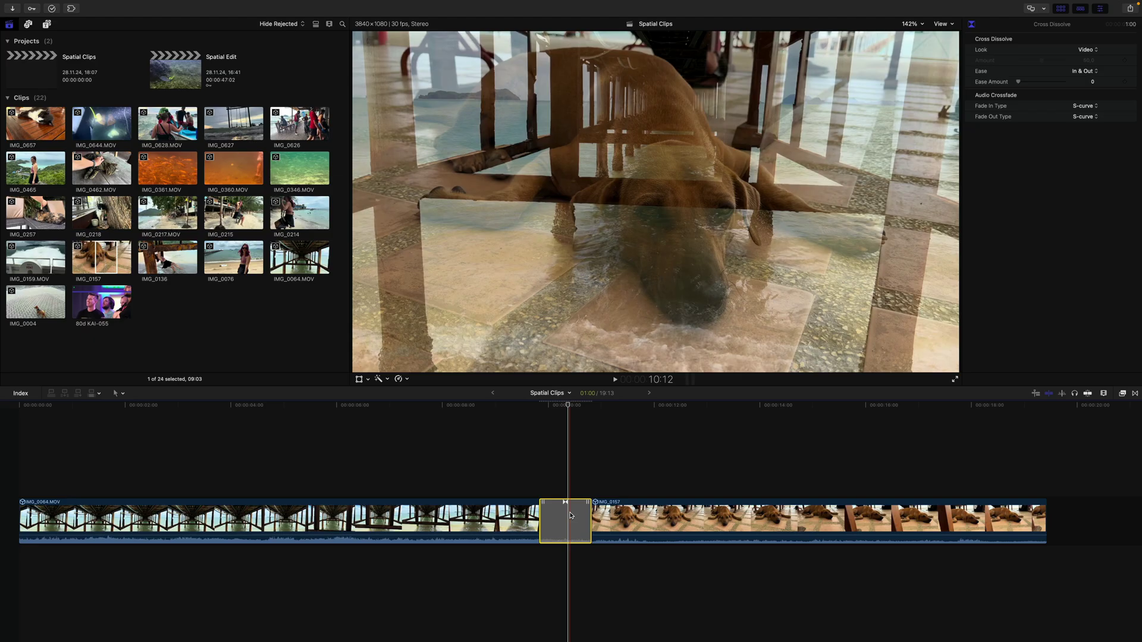
Step: Remove the Cross Dissolve between the two clips and show the video settings of IMG_0157 in the timeline
key(Delete)
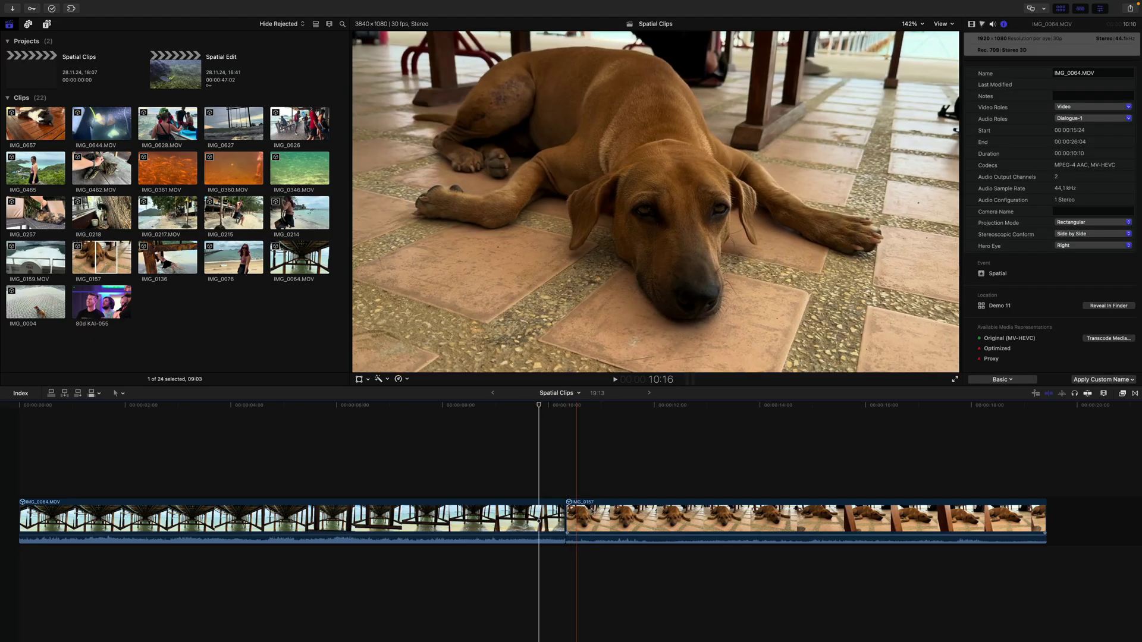
click(648, 493)
click(648, 514)
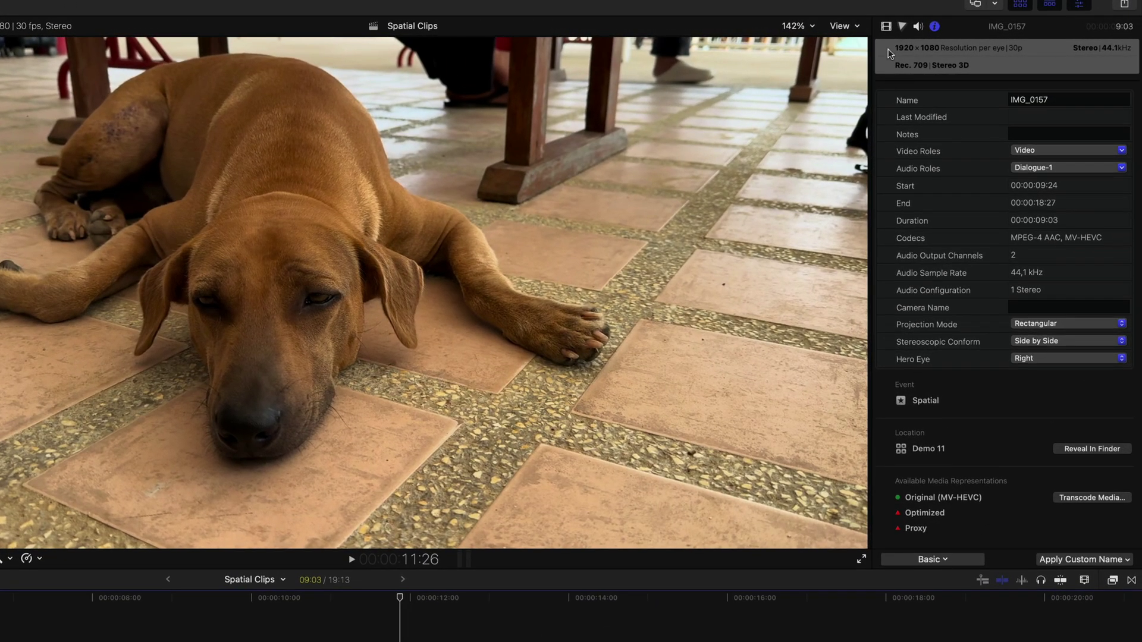
click(885, 26)
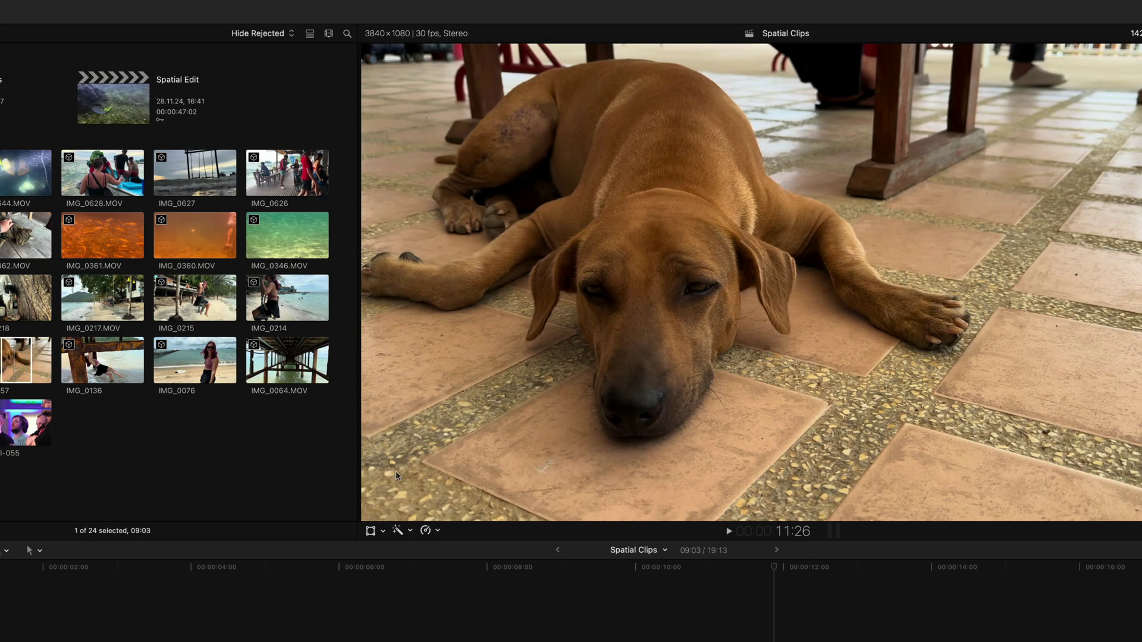
Step: Look through the spatial clips IMG_0064.MOV, IMG_0346.MOV, IMG_0159.MOV and IMG_0157 in the browser
click(278, 361)
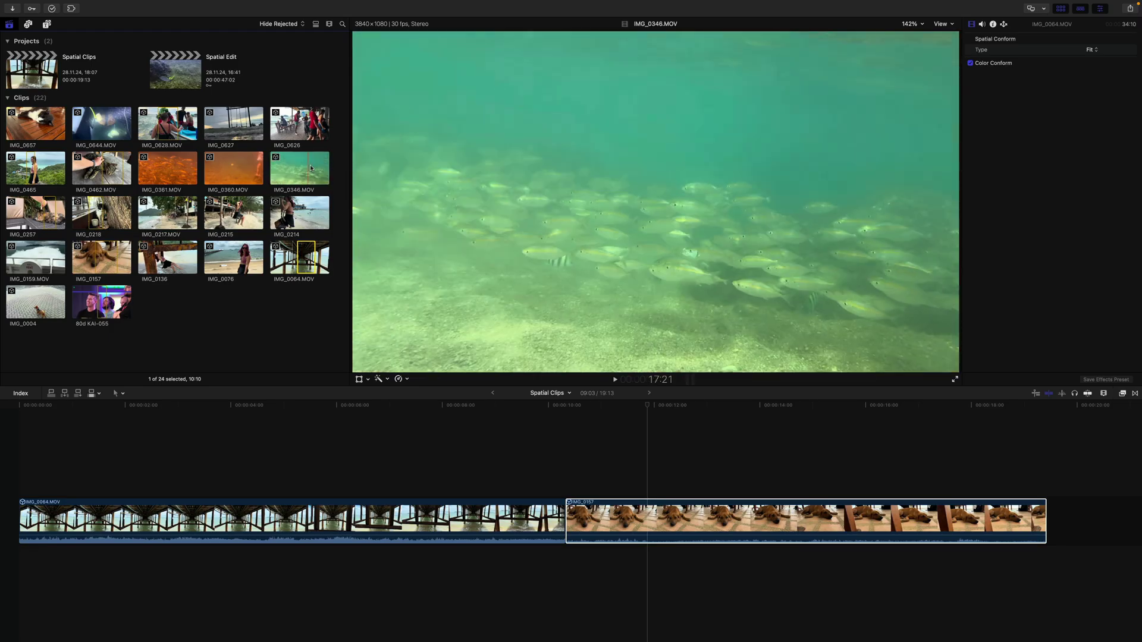
click(300, 169)
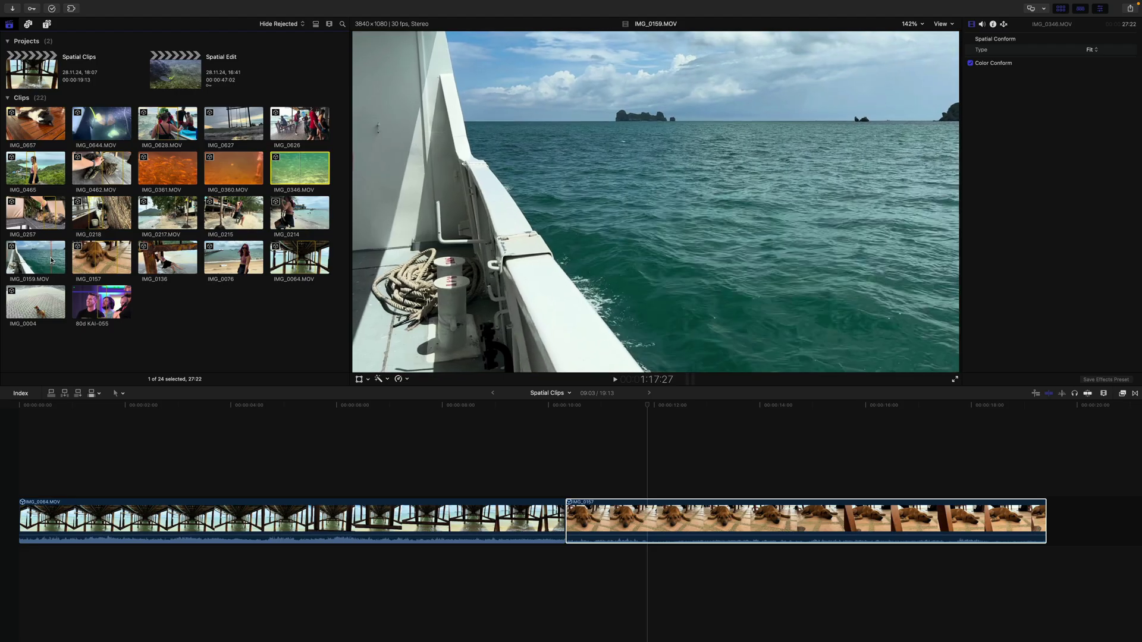
key(super+shift+a)
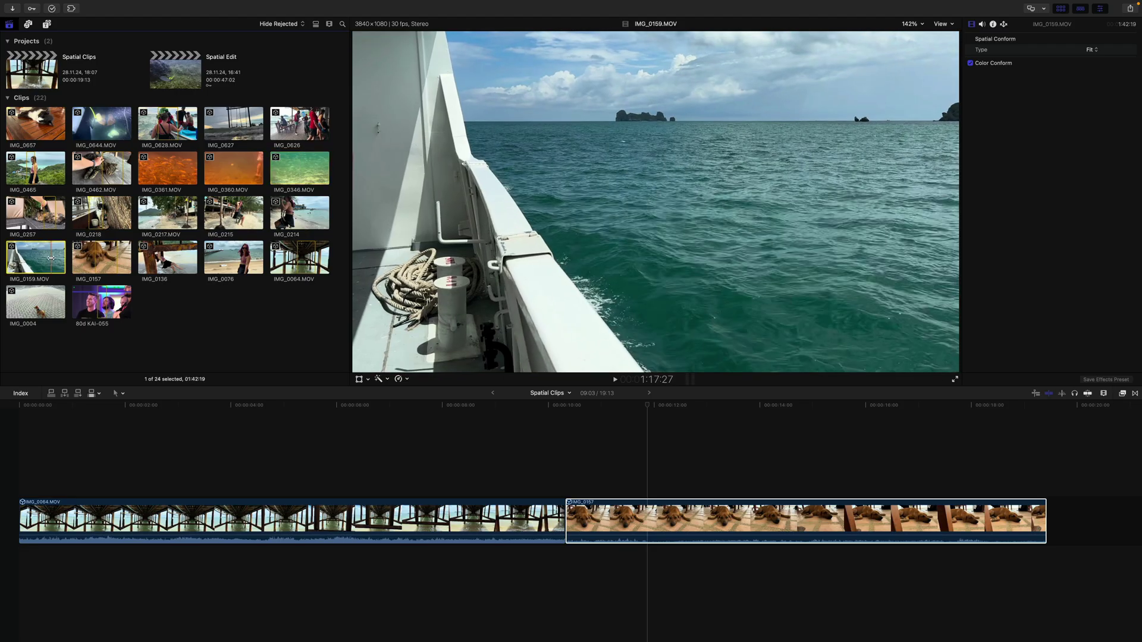
click(51, 258)
click(102, 256)
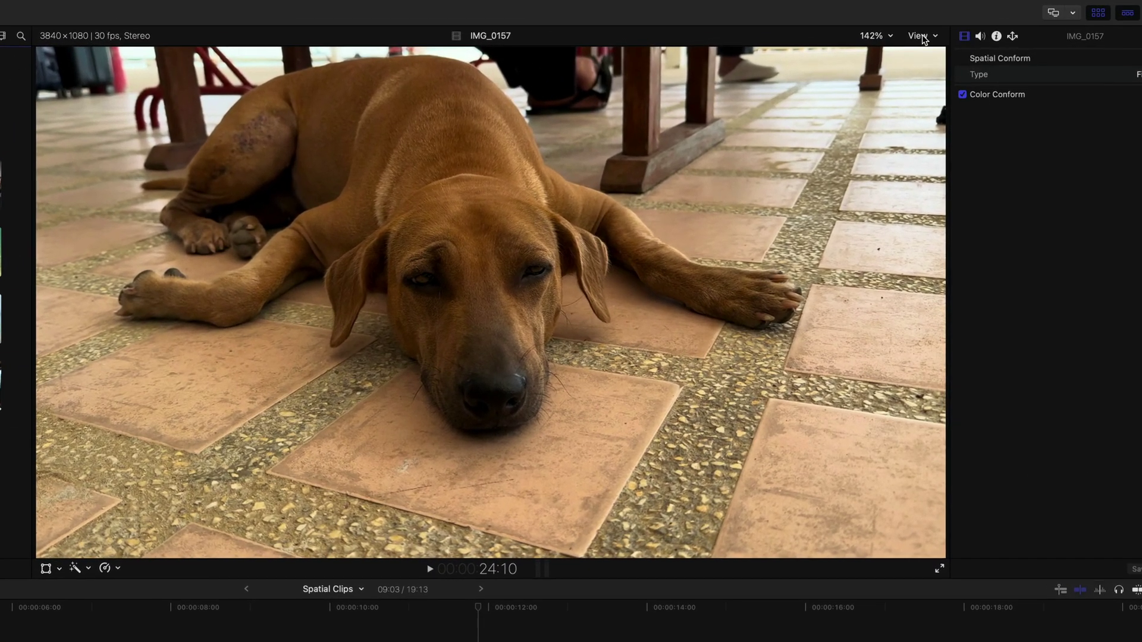
Step: Show the 360° Viewer, examine its stereoscopic display options, and hide it again
click(922, 37)
click(934, 100)
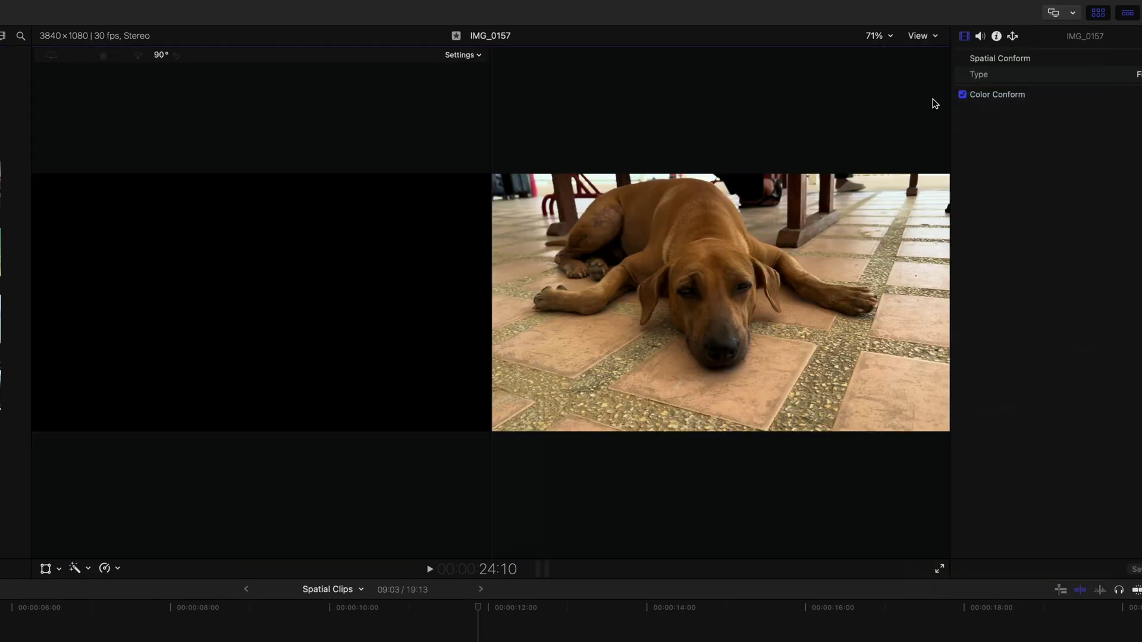
click(461, 57)
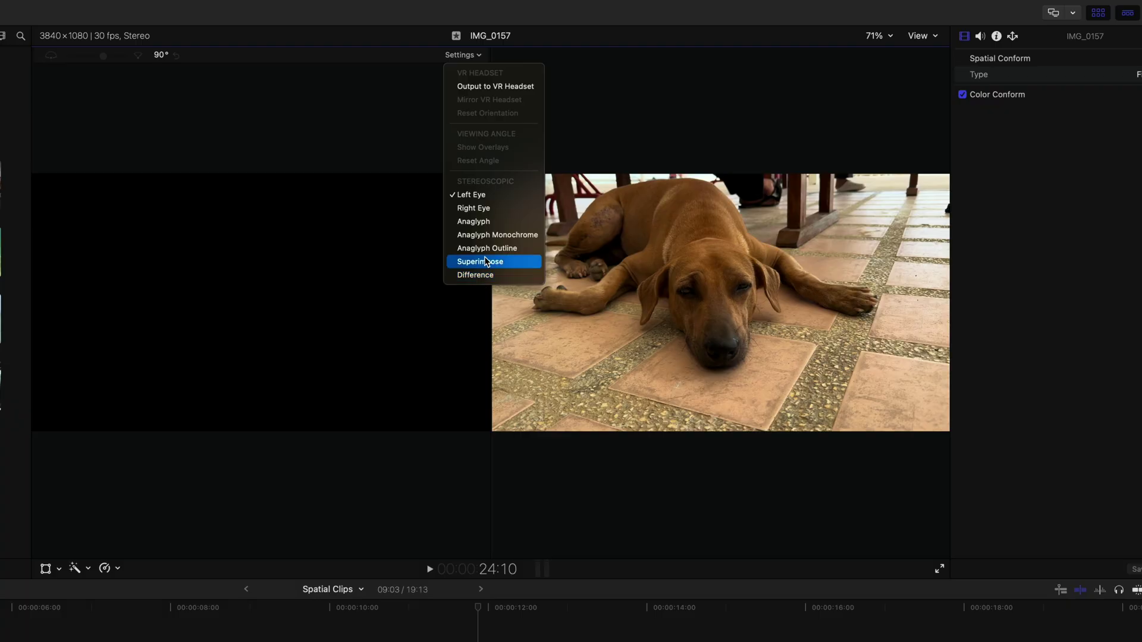
click(696, 122)
click(921, 37)
click(958, 100)
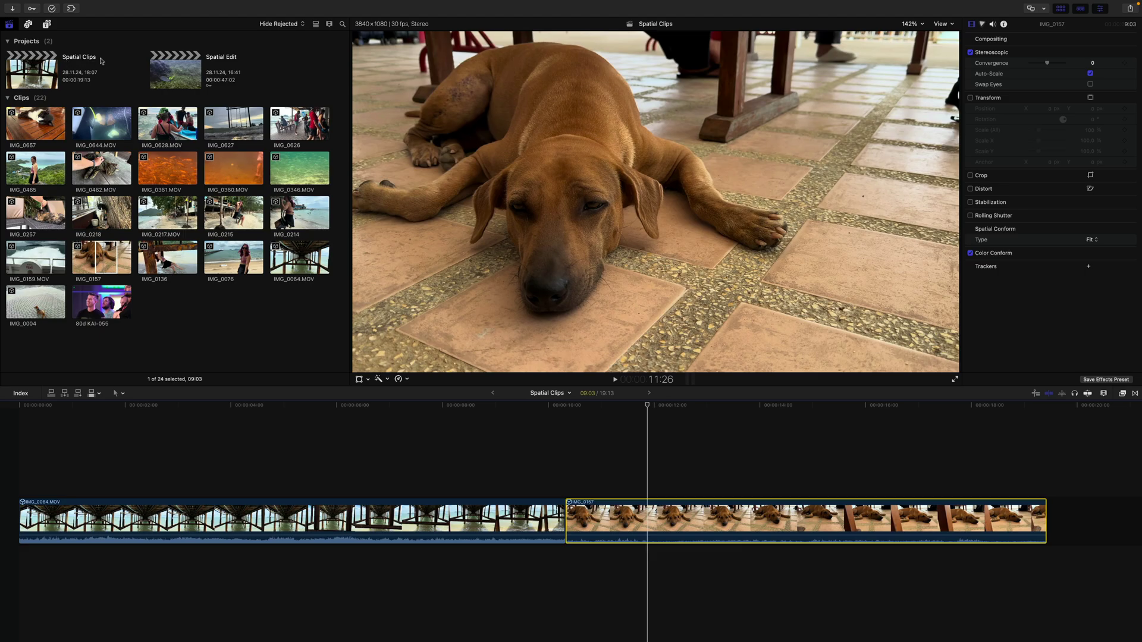
Step: Open the Spatial Edit project and examine the stereoscopic display options for the boat clip at 26:10
double_click(173, 65)
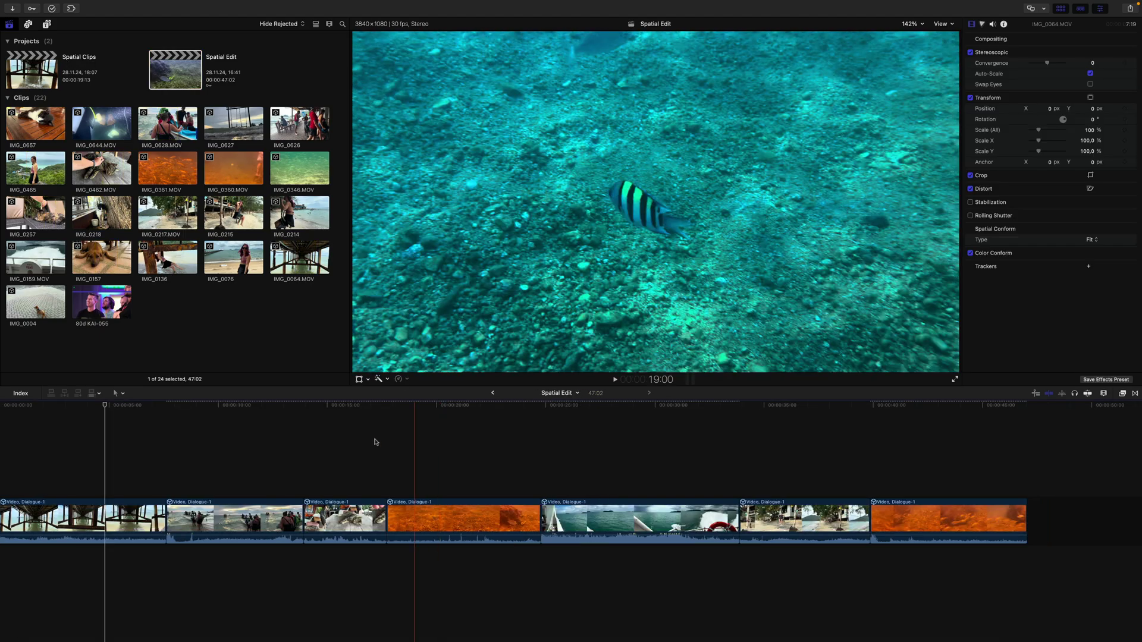
click(574, 477)
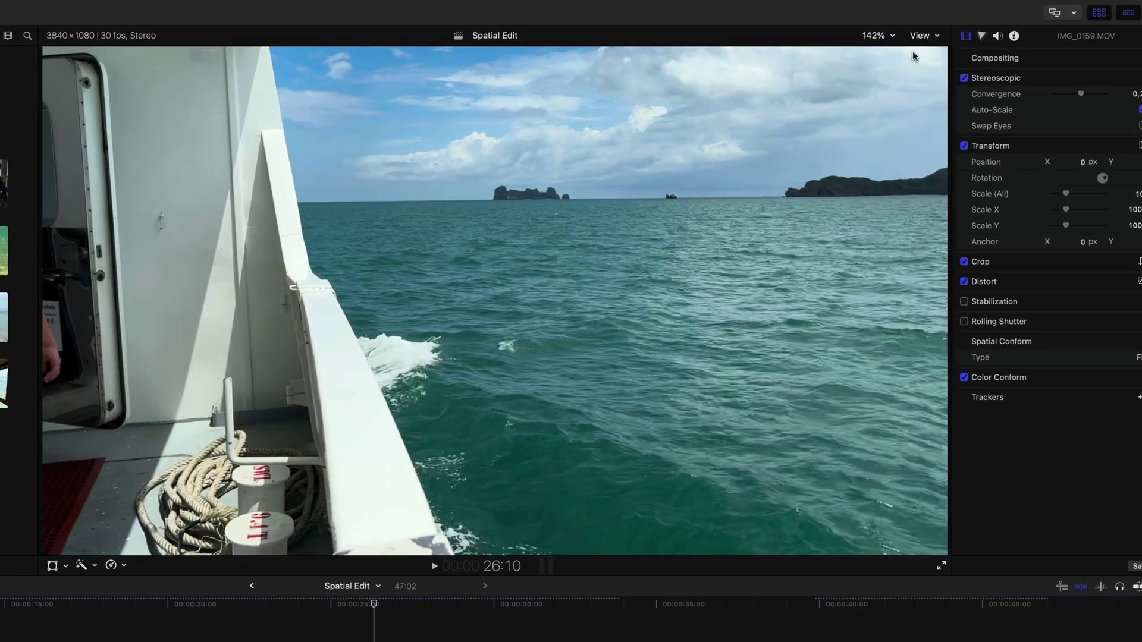
click(936, 25)
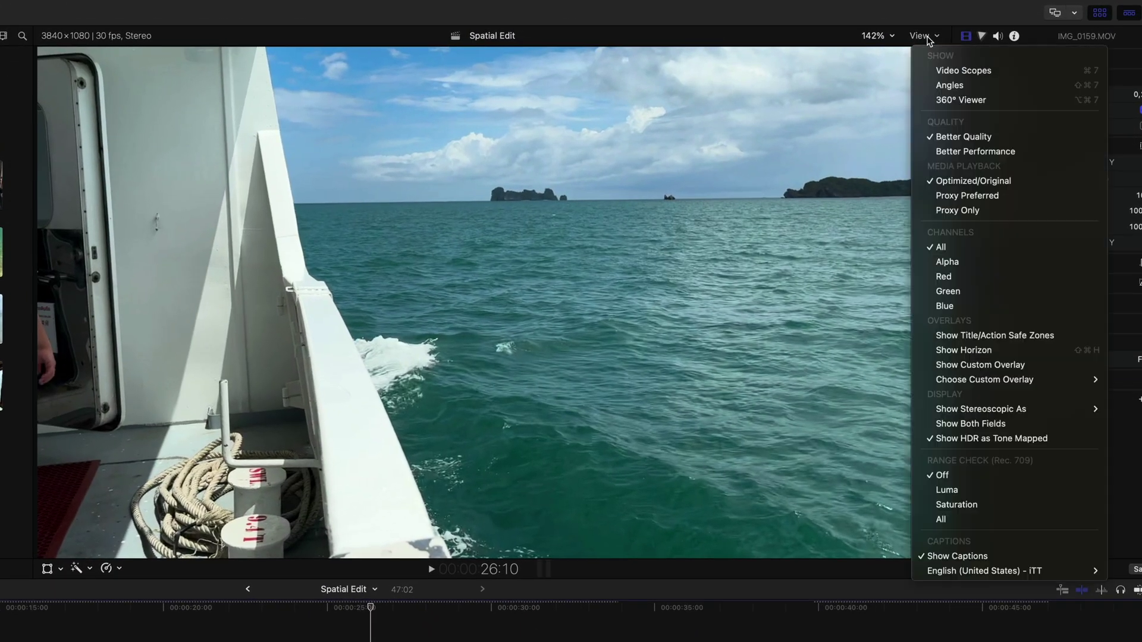
mouse_move(1024, 409)
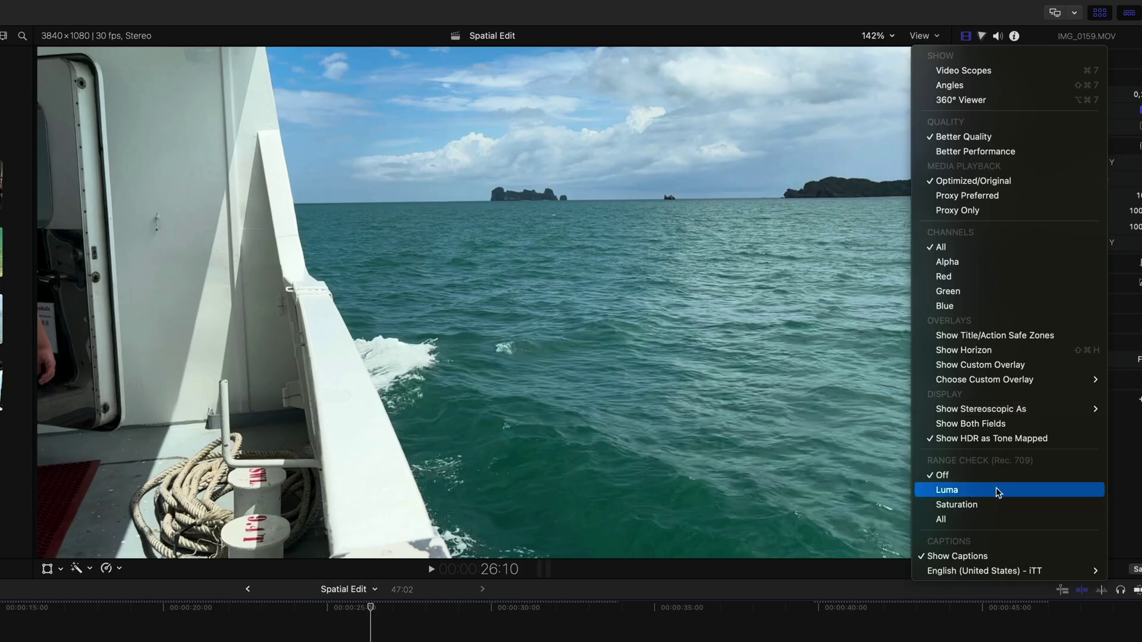
mouse_move(957, 411)
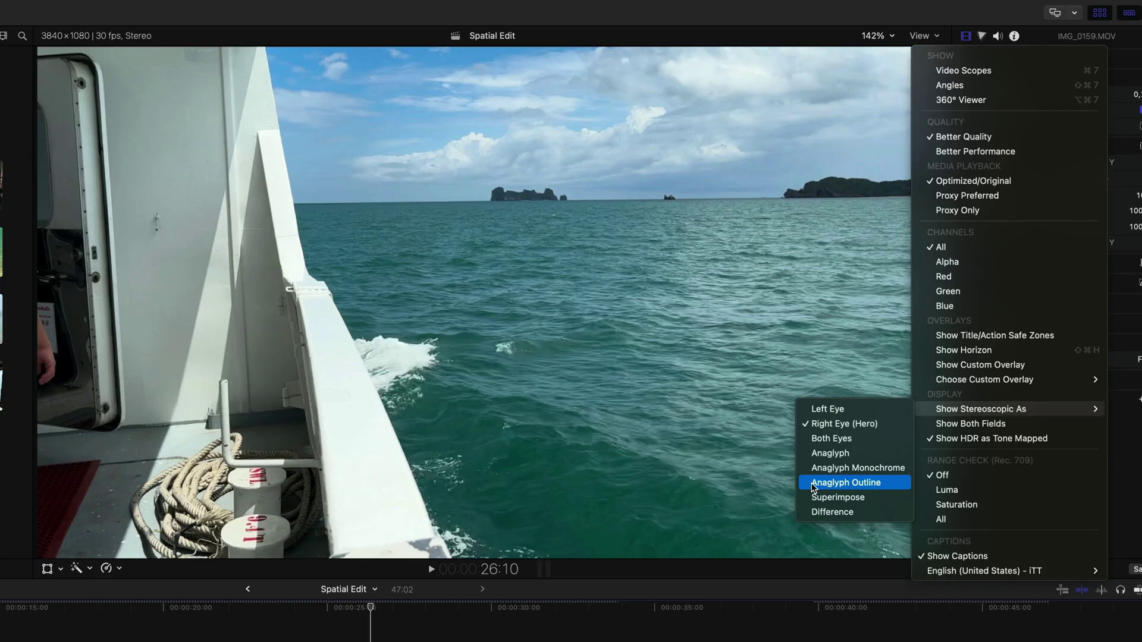
click(550, 600)
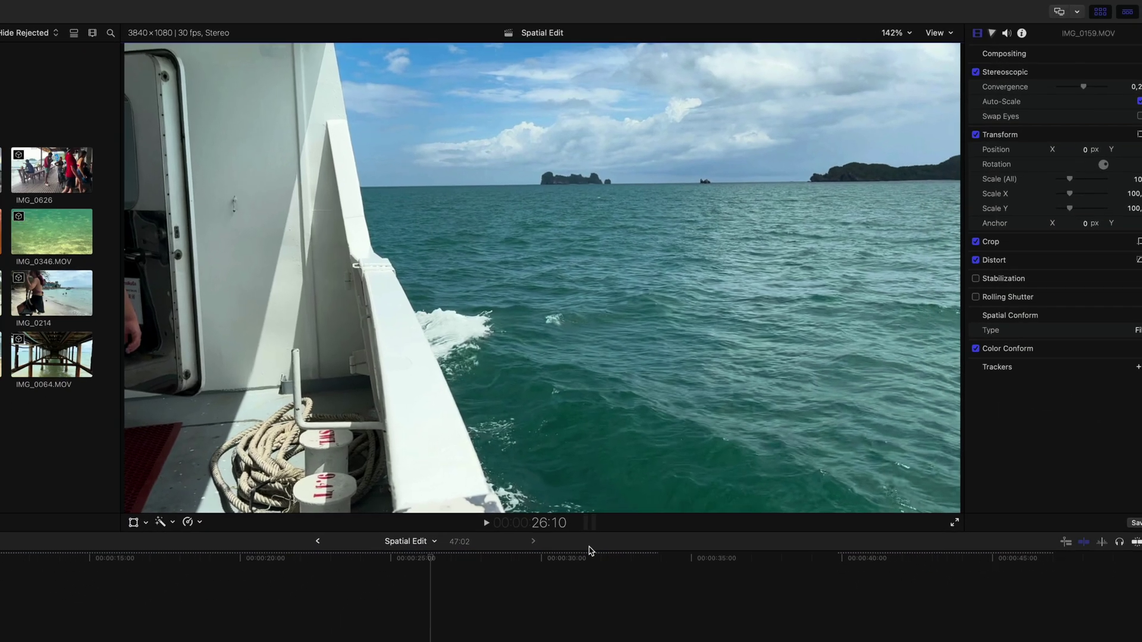
Step: Compare the Spatial Edit clips as Anaglyph and Anaglyph Outline, ending on Anaglyph at 26:25 in the boat clip
key(ctrl+alt+super+3)
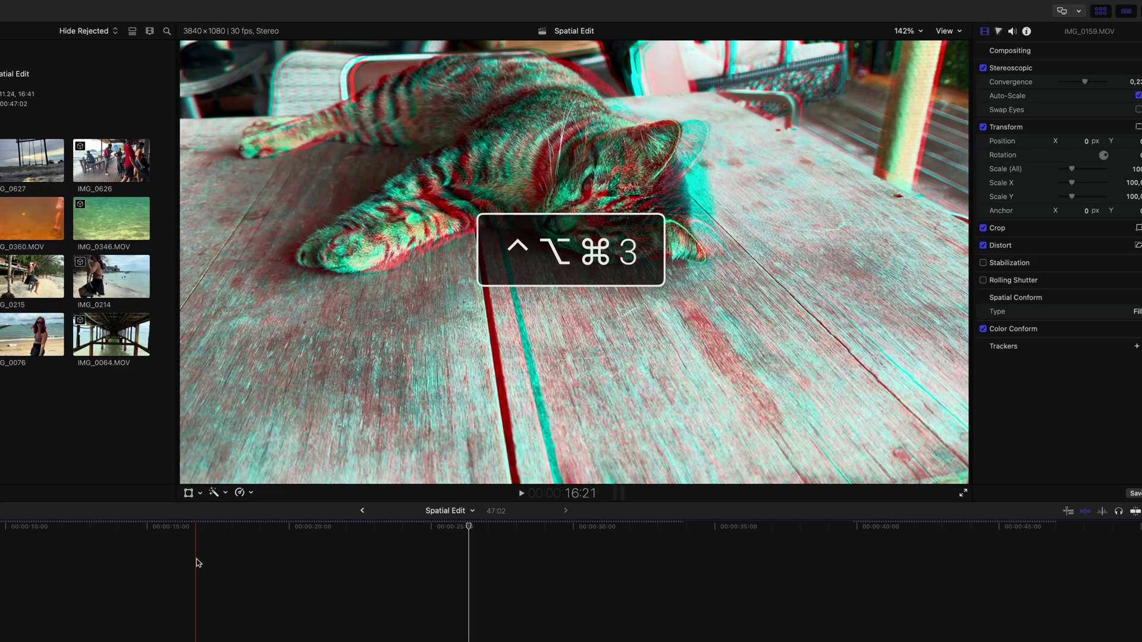
click(197, 560)
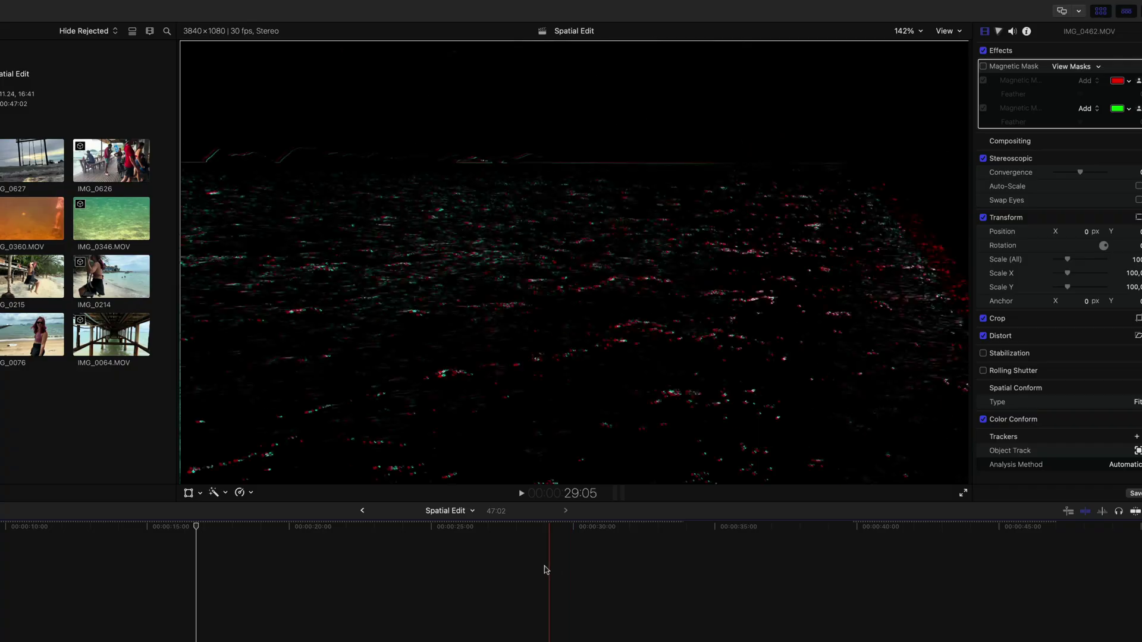
click(182, 550)
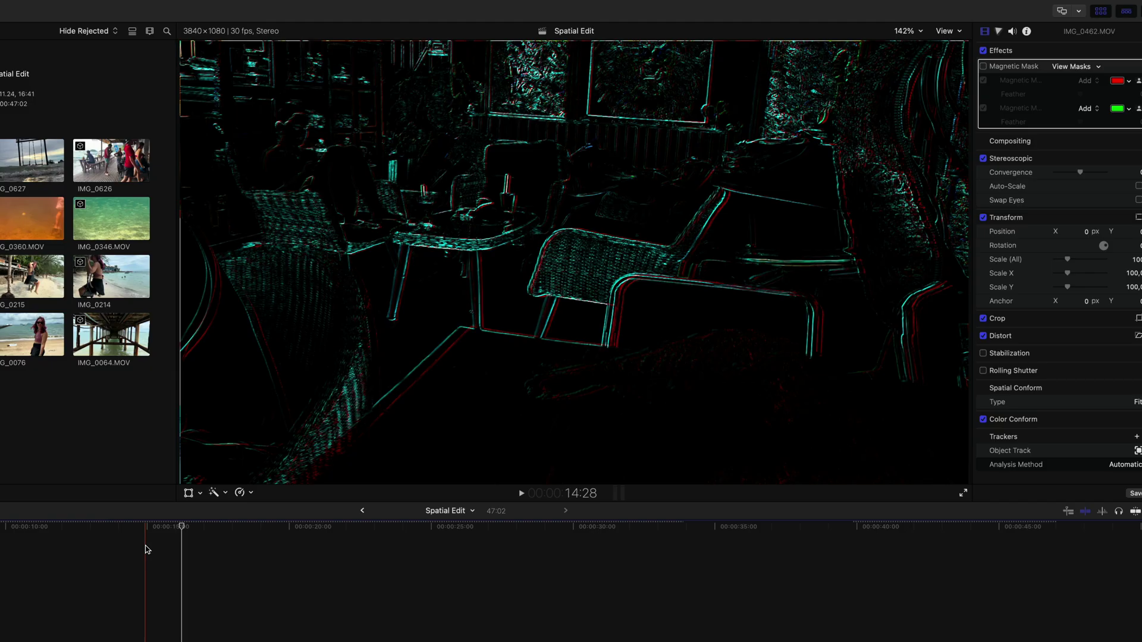
key(ctrl+alt+super+3)
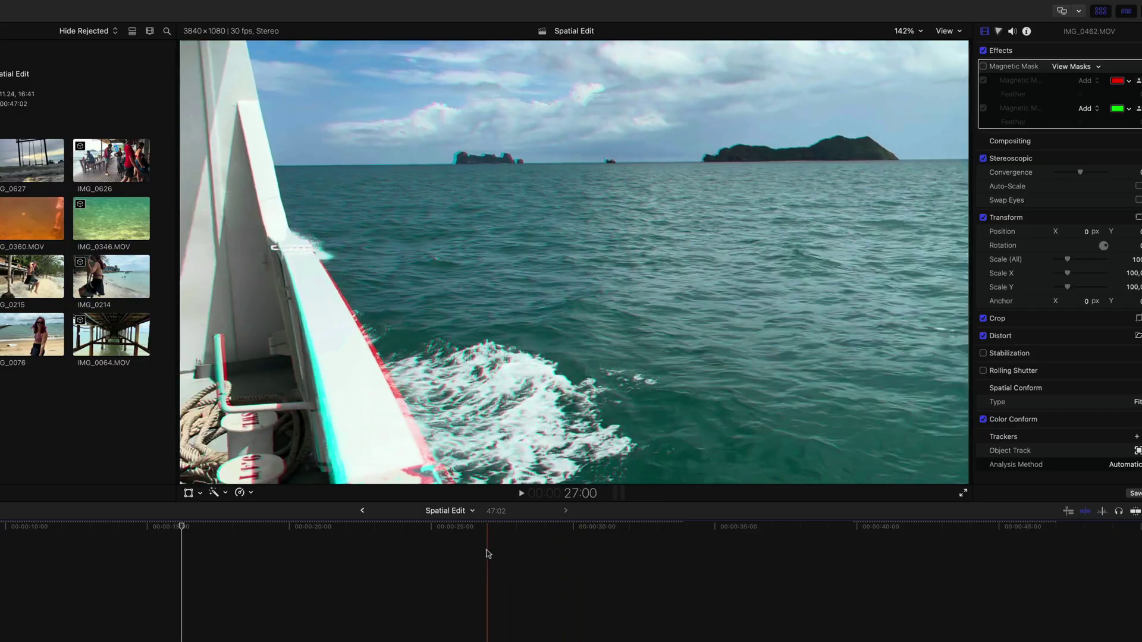
click(483, 553)
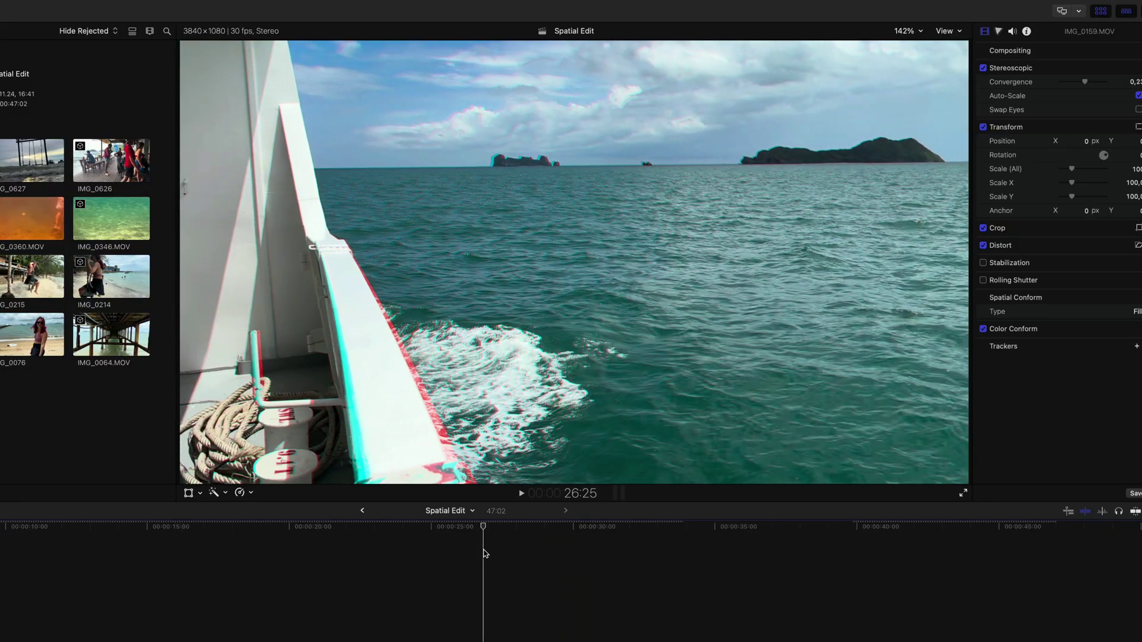
Step: Switch the viewer's stereoscopic display to Both Eyes
click(947, 31)
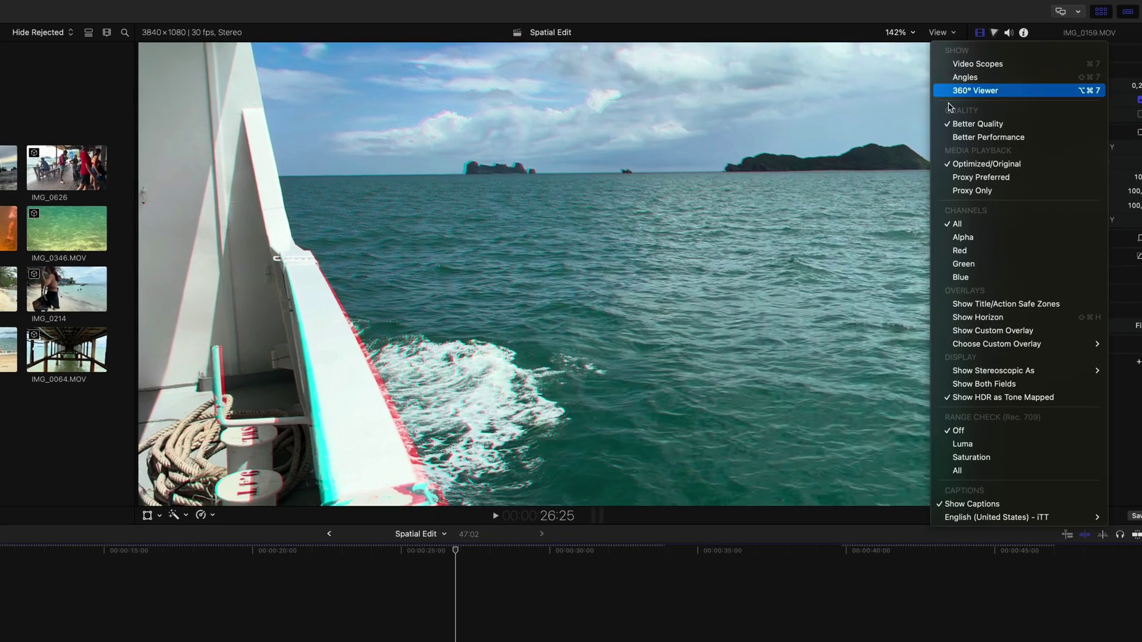
mouse_move(1011, 371)
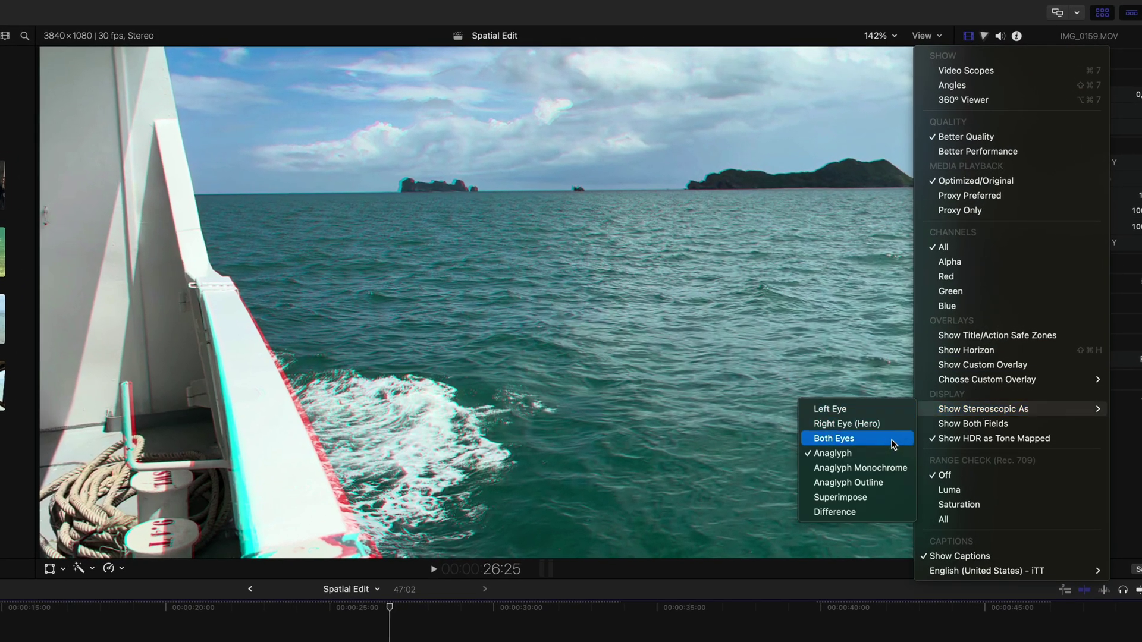
click(804, 592)
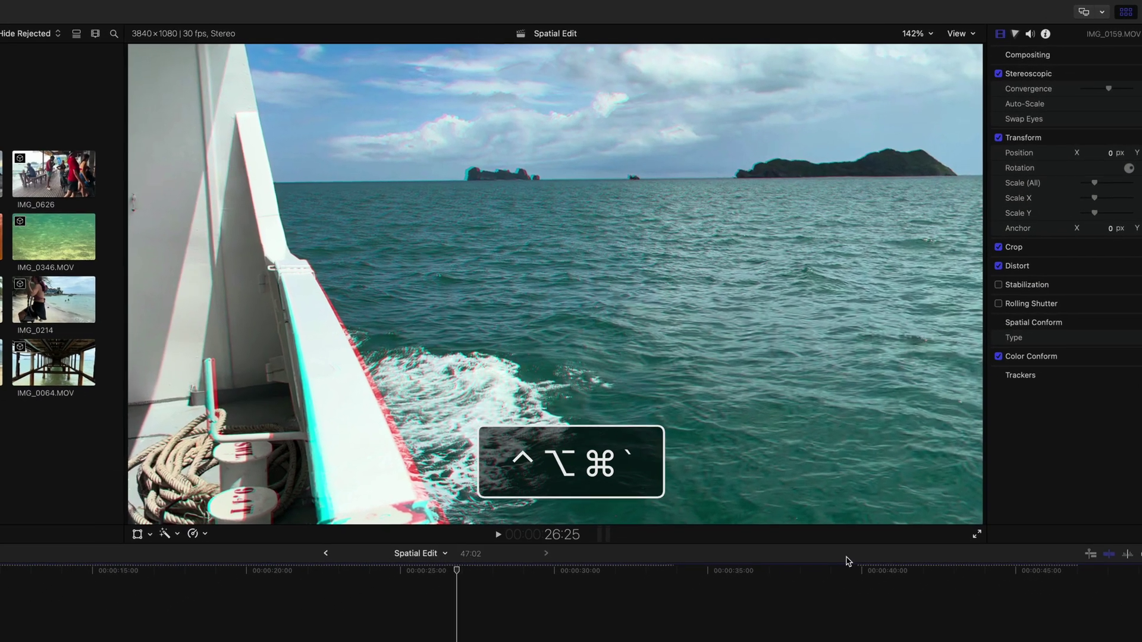
key(ctrl+alt+super+grave)
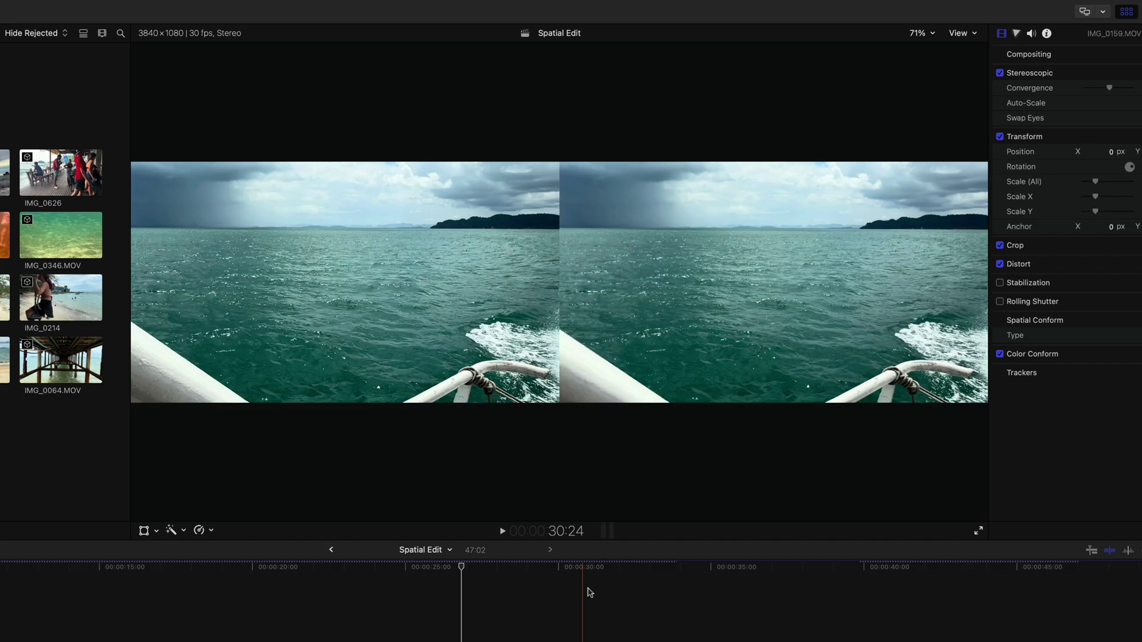
Step: Try Swap Eyes on the boat clip at 31:17, switch it off again, and set the clip's Convergence to 0,08
click(604, 592)
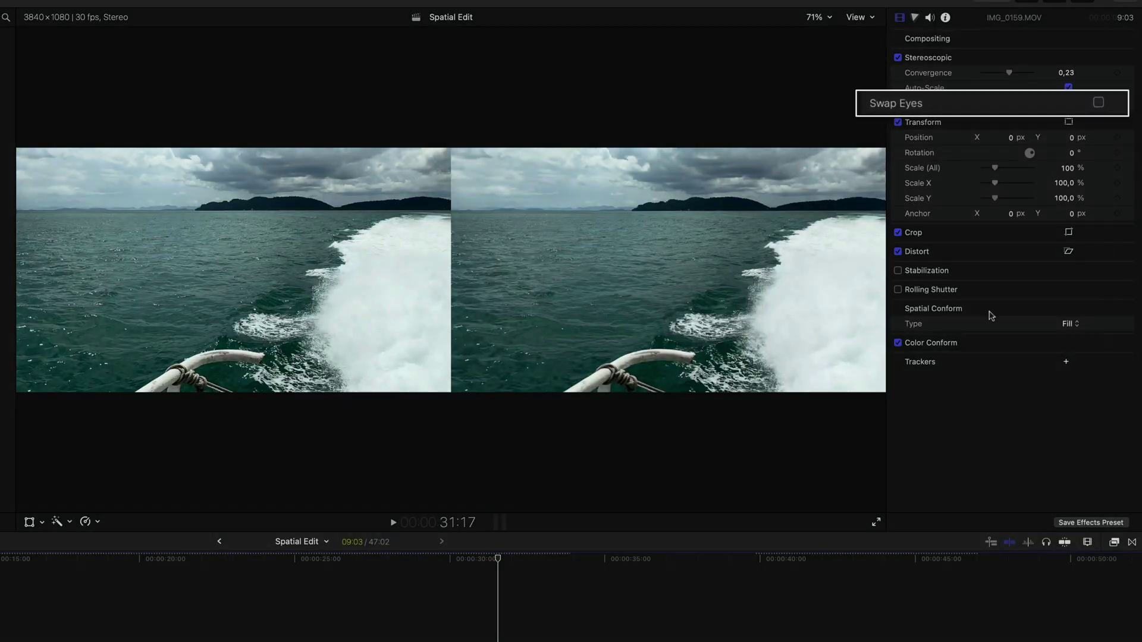
click(1099, 105)
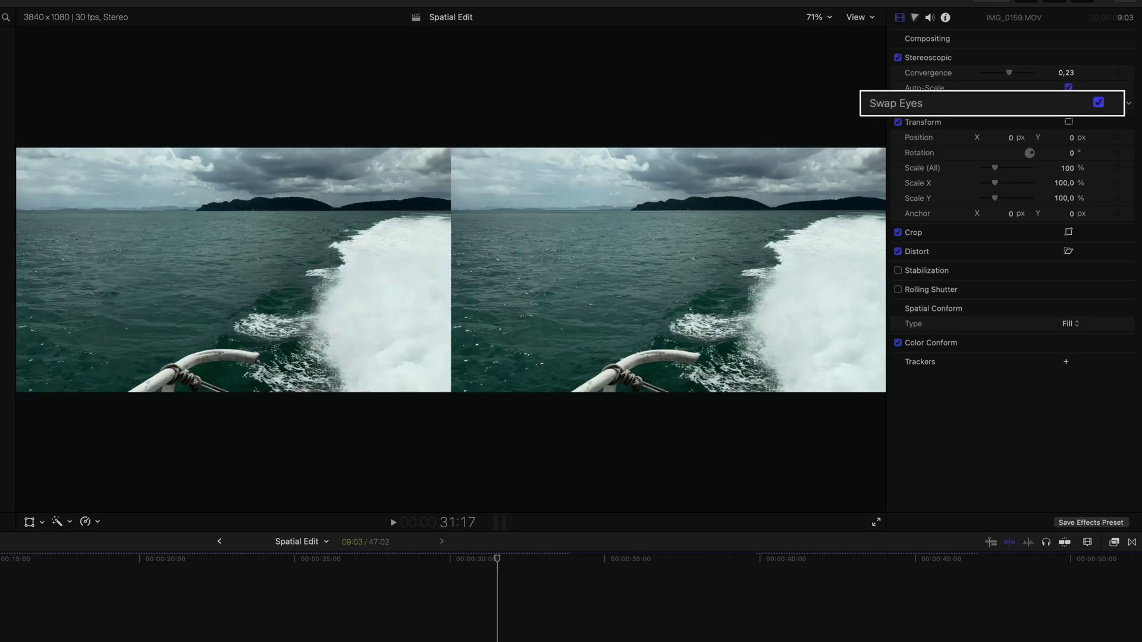
click(1099, 105)
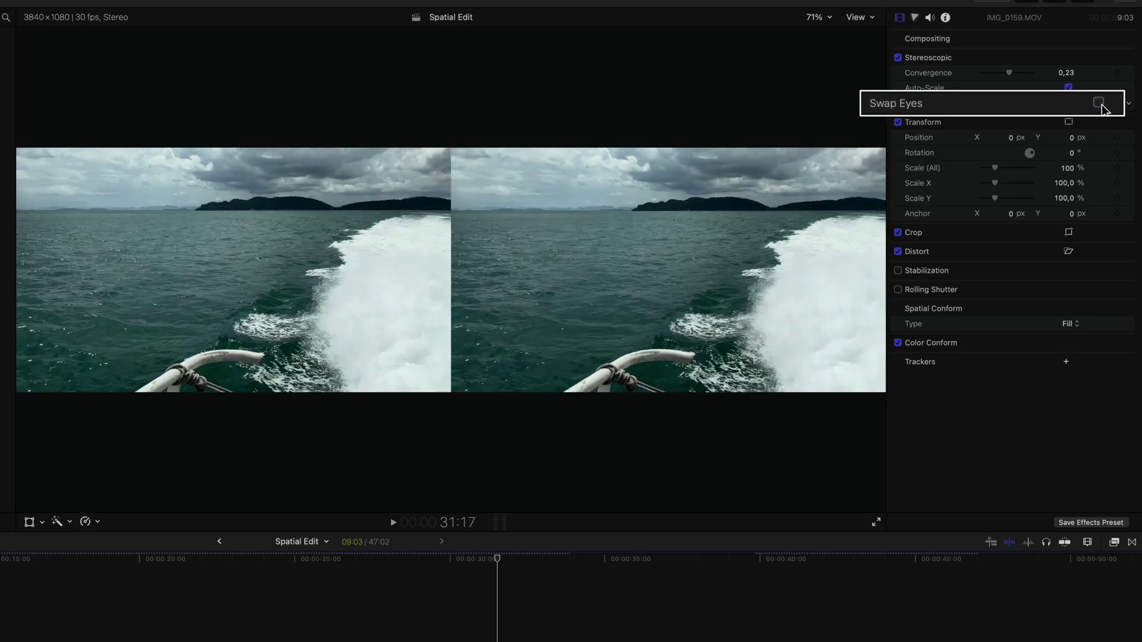
click(1100, 105)
click(1099, 105)
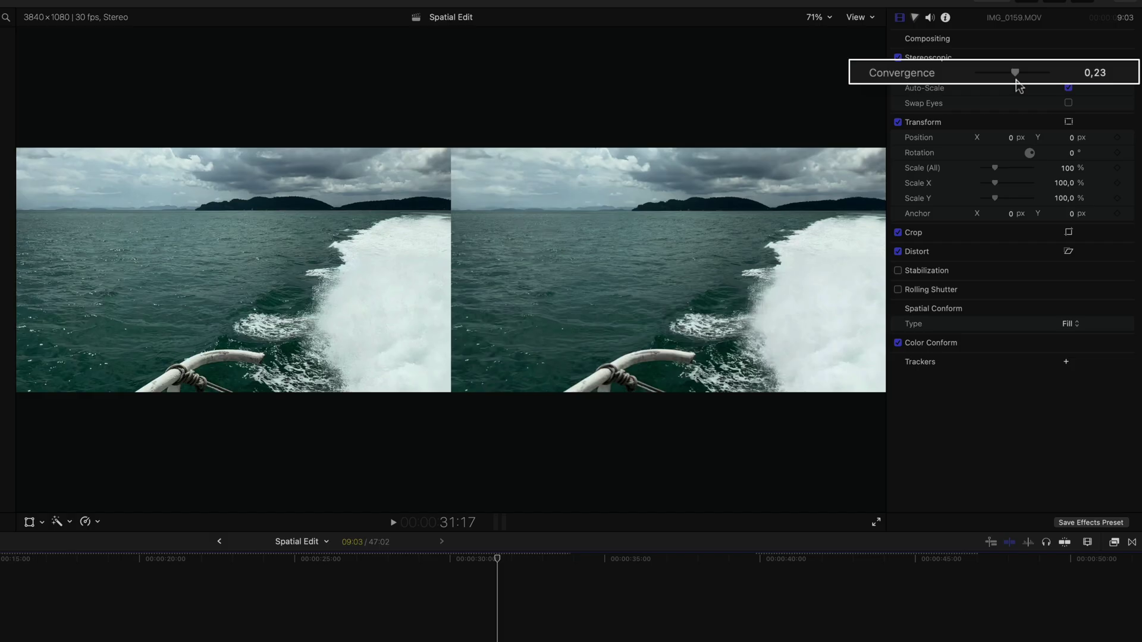
mouse_move(1018, 77)
mouse_down()
mouse_move(1035, 77)
mouse_move(978, 81)
mouse_move(1040, 82)
mouse_move(980, 81)
mouse_move(1037, 83)
mouse_move(1009, 84)
mouse_up()
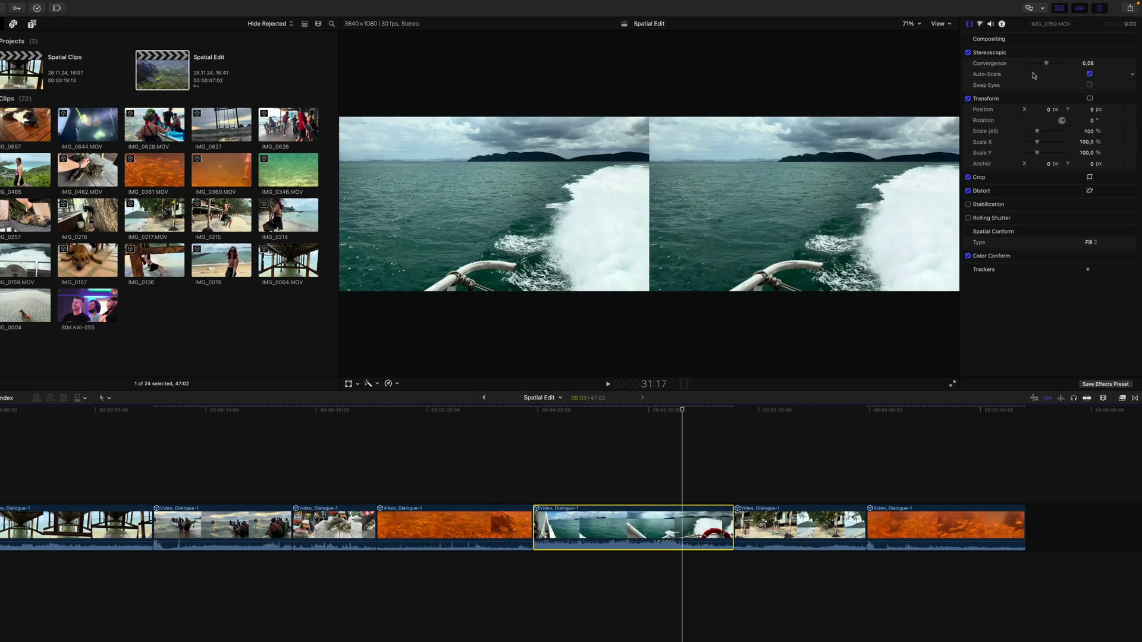
Step: Append the 80d KAI-055 clip to the Spatial Edit timeline and set its Convergence to 0,18 with Auto-Scale off
click(101, 302)
key(e)
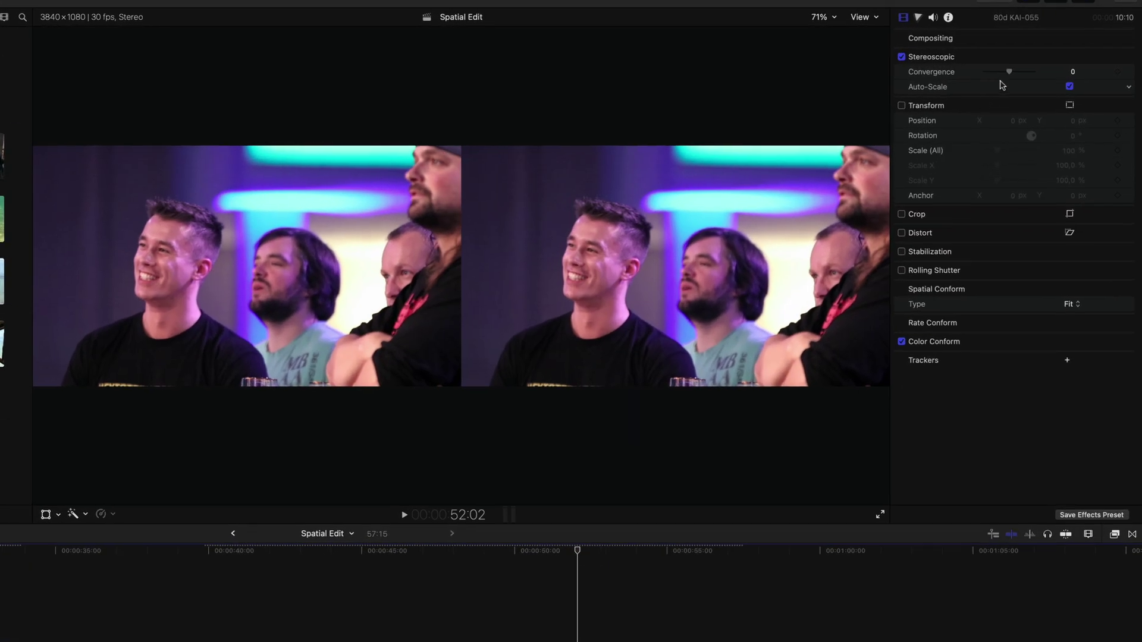
mouse_move(1009, 72)
mouse_down()
mouse_move(989, 73)
mouse_move(1038, 75)
mouse_move(1009, 80)
mouse_up()
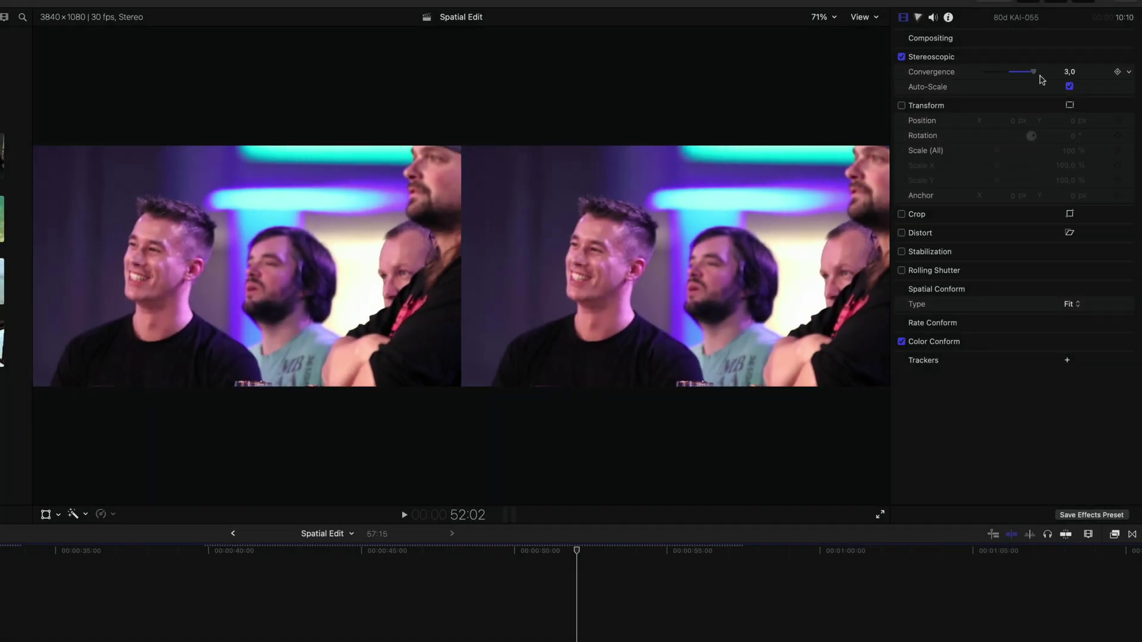
drag(1040, 79, 1013, 82)
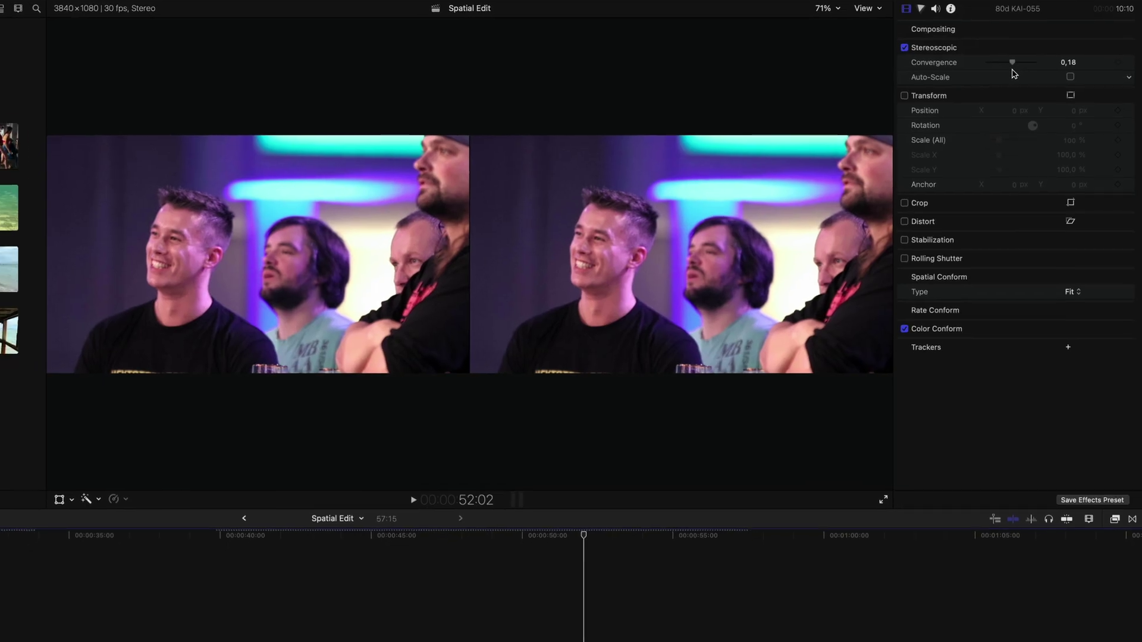
Step: Add a default title above the 80d KAI-055 clip and show the title's stereoscopic settings at 52:00
key(ctrl+t)
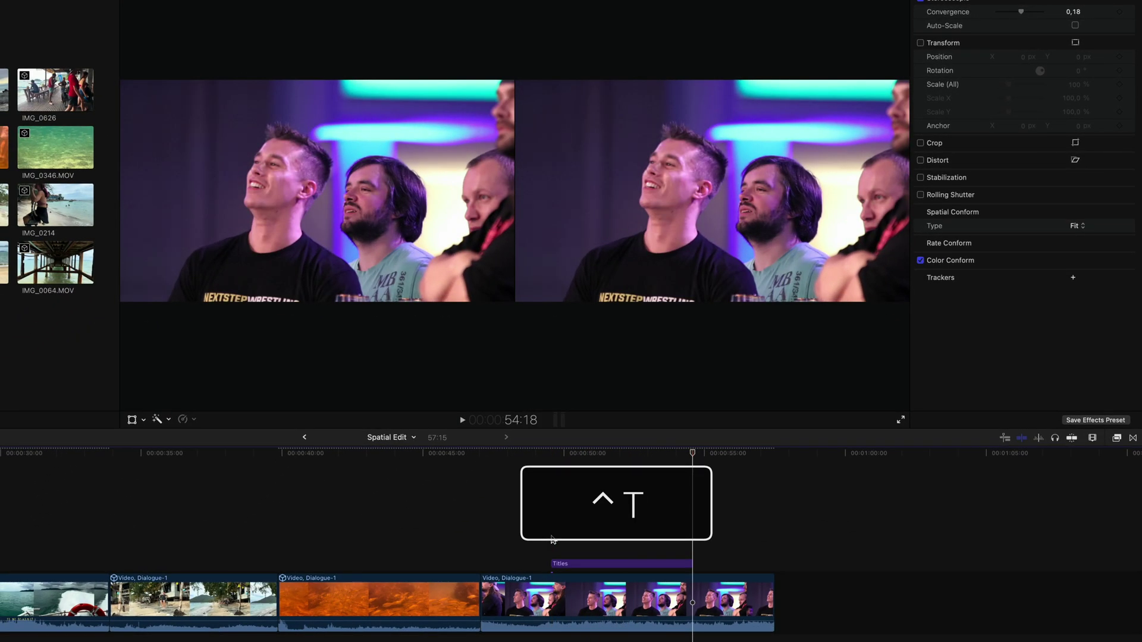
click(619, 530)
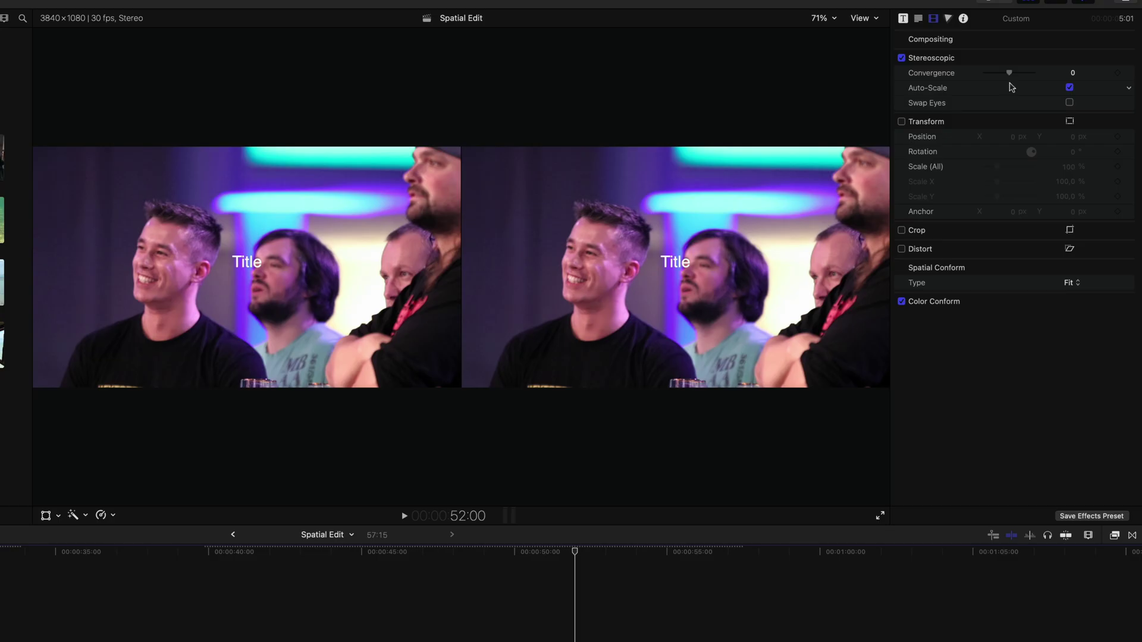
Step: Adjust the Convergence of the title above the 80d KAI-055 clip
mouse_move(1009, 76)
mouse_down()
mouse_move(991, 77)
mouse_move(1033, 79)
mouse_move(981, 81)
mouse_move(1042, 85)
mouse_move(971, 85)
mouse_move(1011, 88)
mouse_up()
mouse_move(1009, 74)
mouse_down()
mouse_move(981, 74)
mouse_move(1026, 76)
mouse_move(976, 82)
mouse_move(1022, 79)
mouse_up()
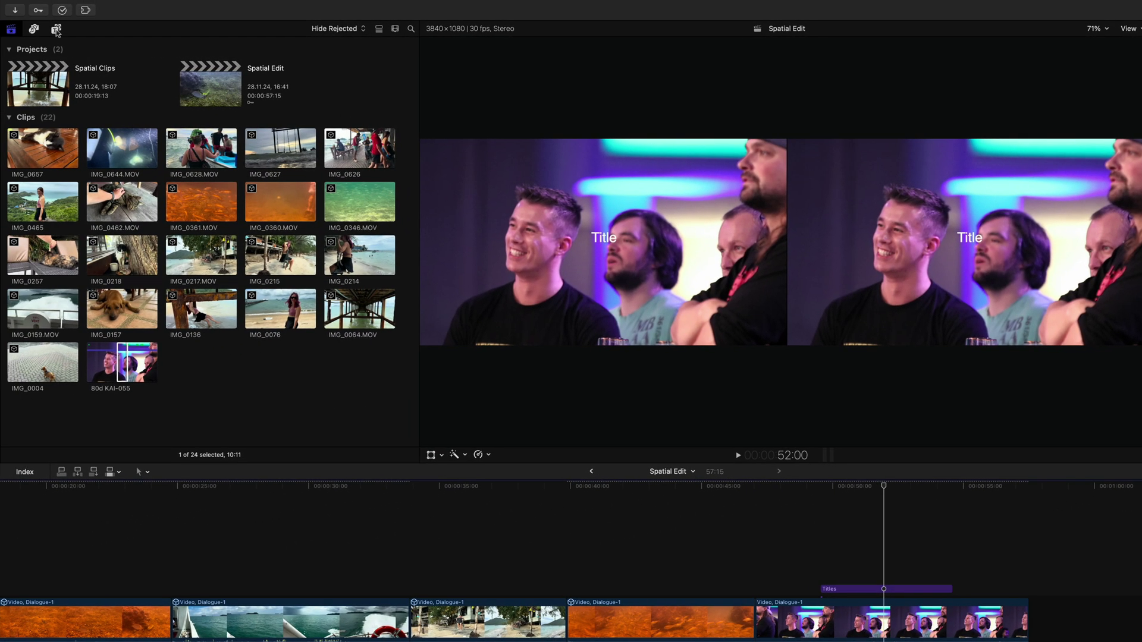
Step: Add the Basic Text title named Text above the boat clip in the Spatial Edit timeline
click(57, 29)
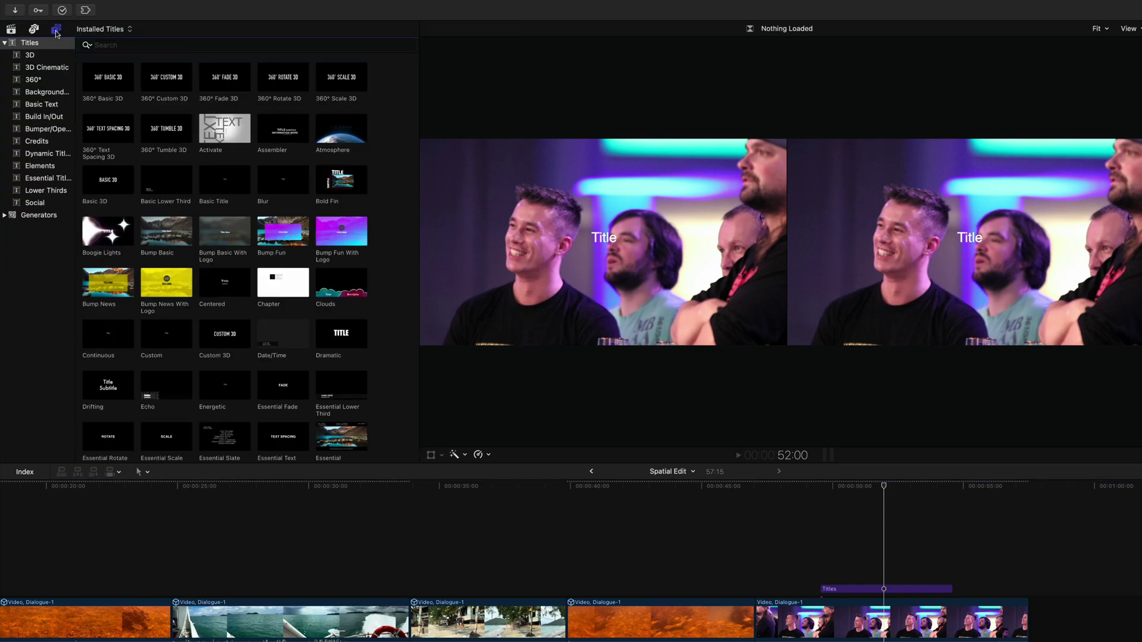
click(39, 105)
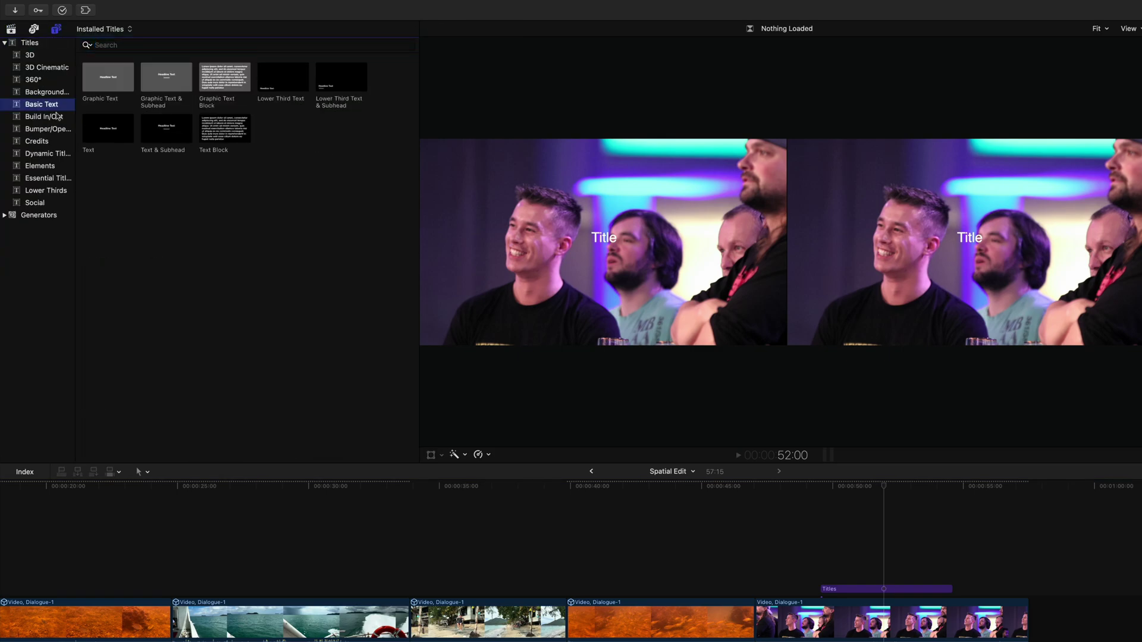
drag(102, 129, 200, 551)
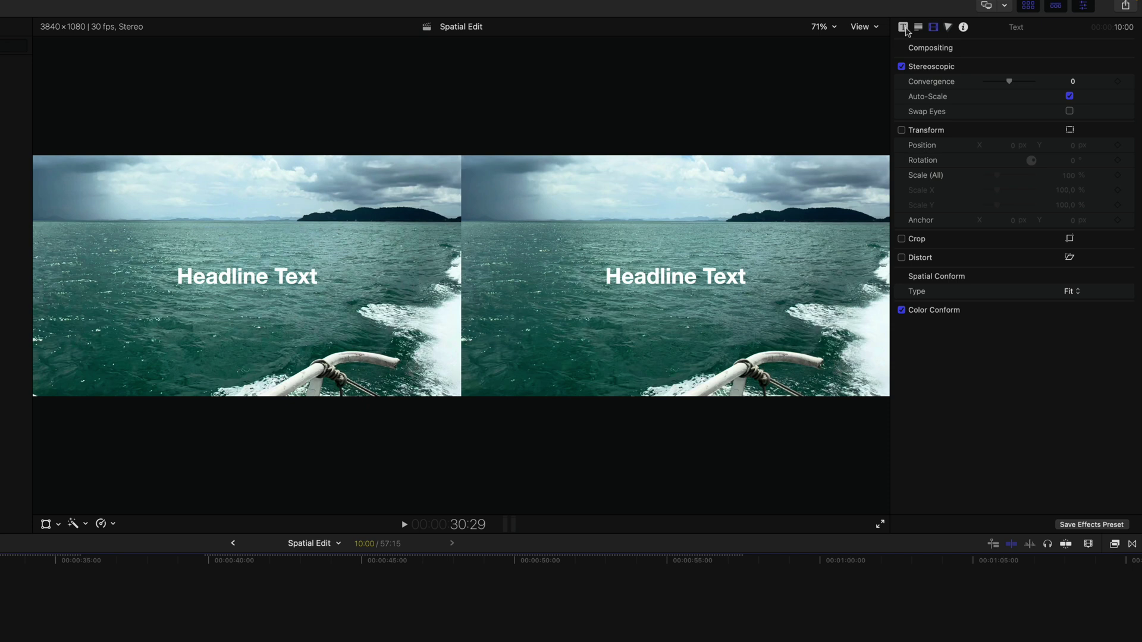
Step: Review the headline title's published parameters and set its stereoscopic Convergence to -0,06
click(903, 27)
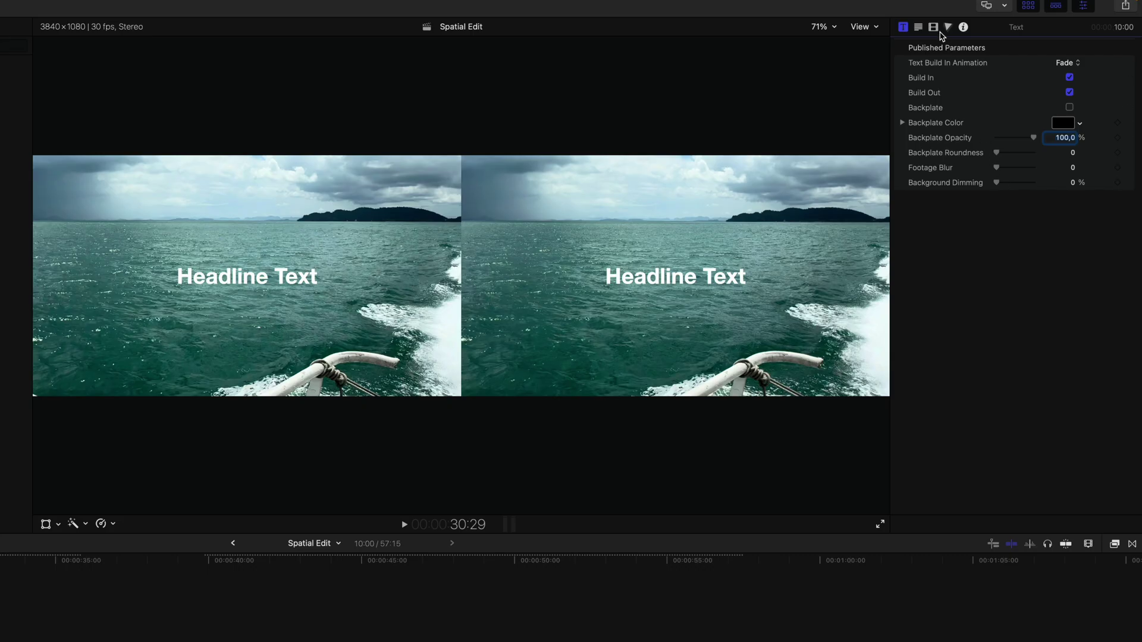
click(934, 28)
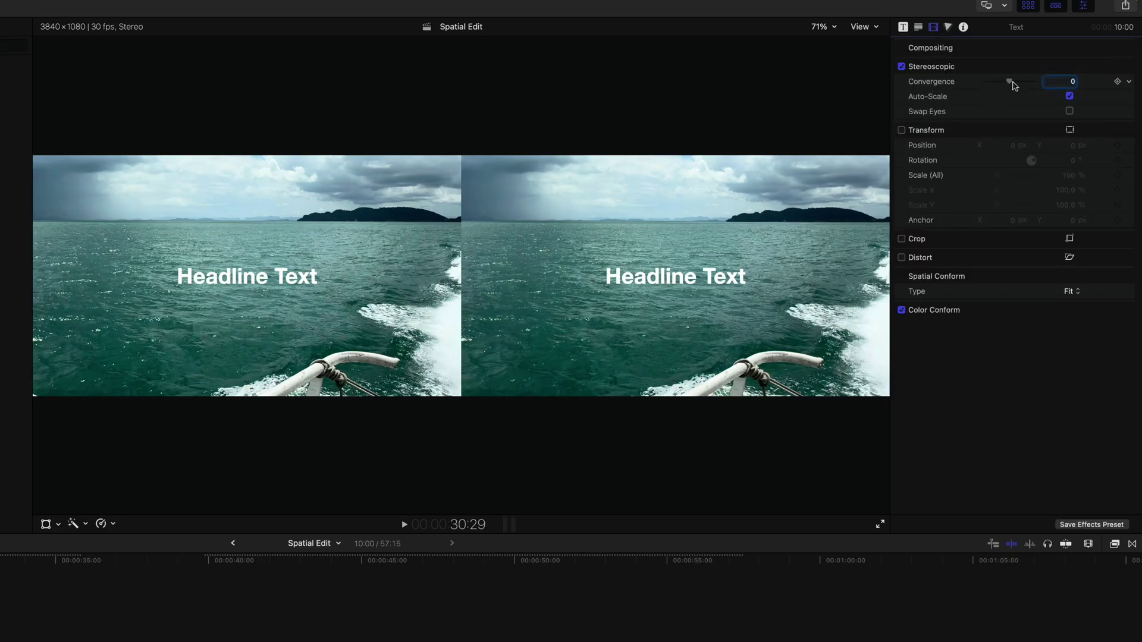
mouse_move(1010, 84)
mouse_down()
mouse_move(979, 84)
mouse_move(1029, 83)
mouse_move(963, 85)
mouse_move(1040, 84)
mouse_move(1011, 86)
mouse_up()
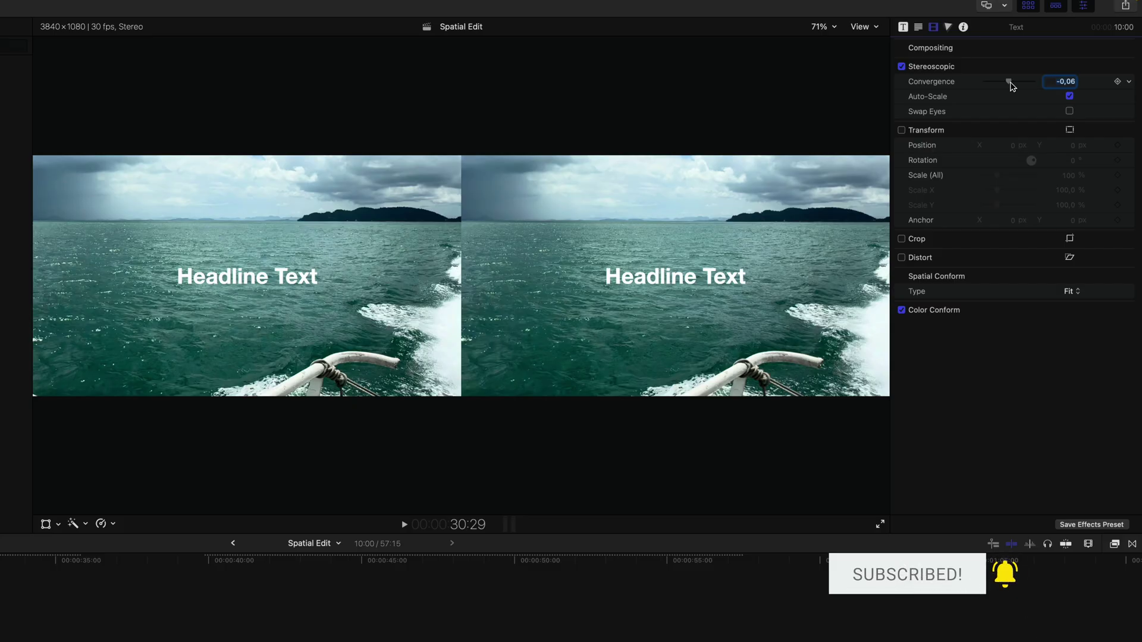
click(574, 596)
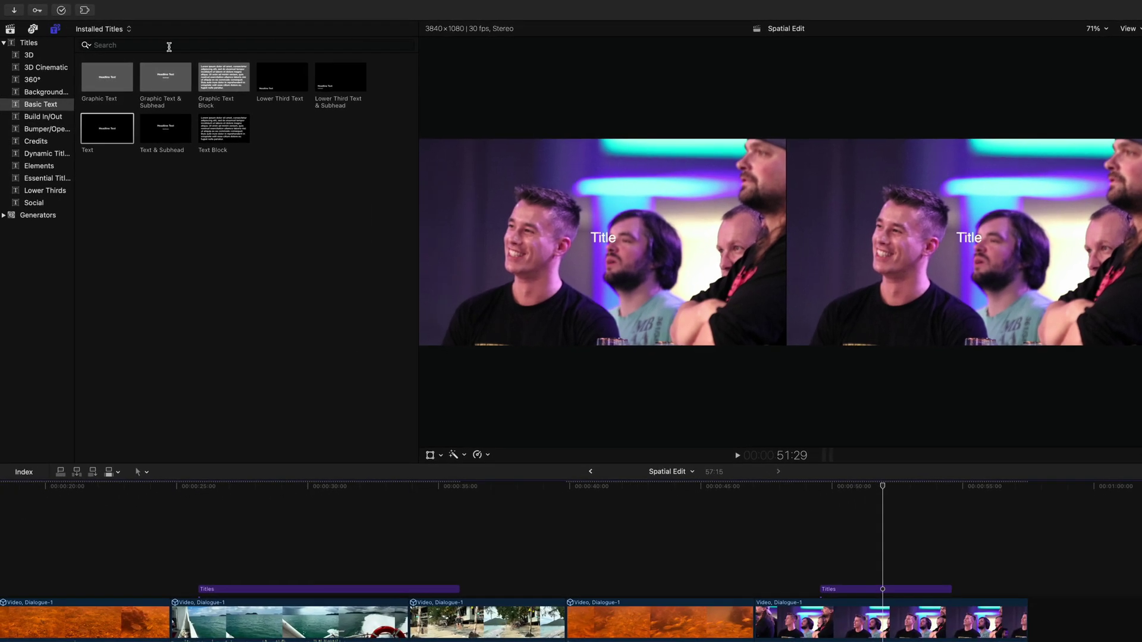
Step: Replace the headline title above the boat clip with a Tumble 3D title and preview it at 31:09
click(35, 56)
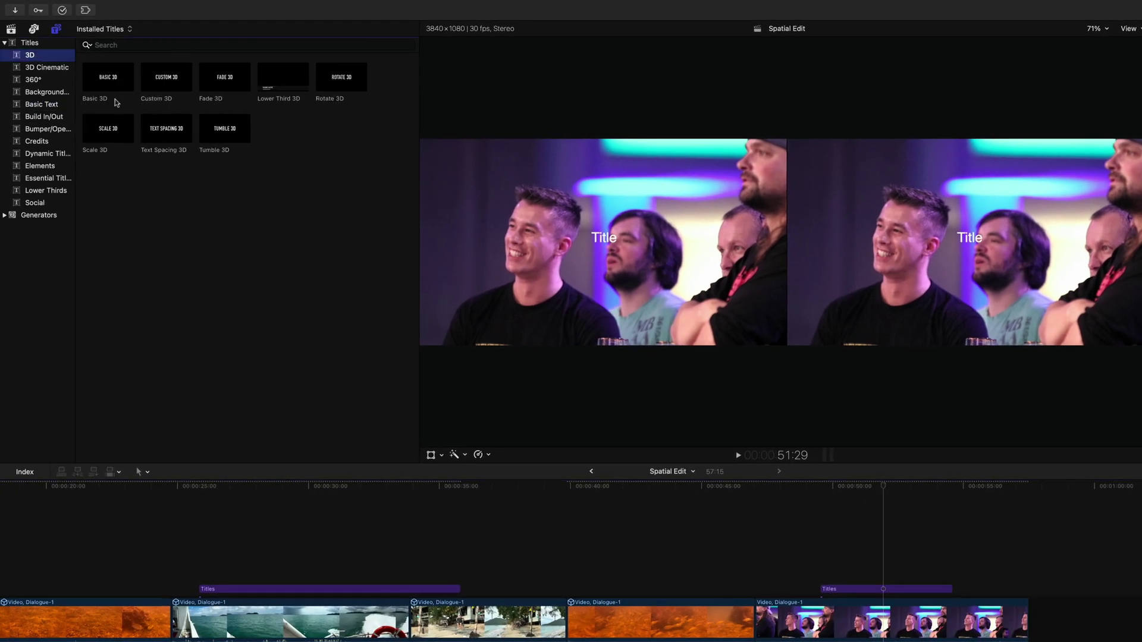
drag(225, 131, 270, 538)
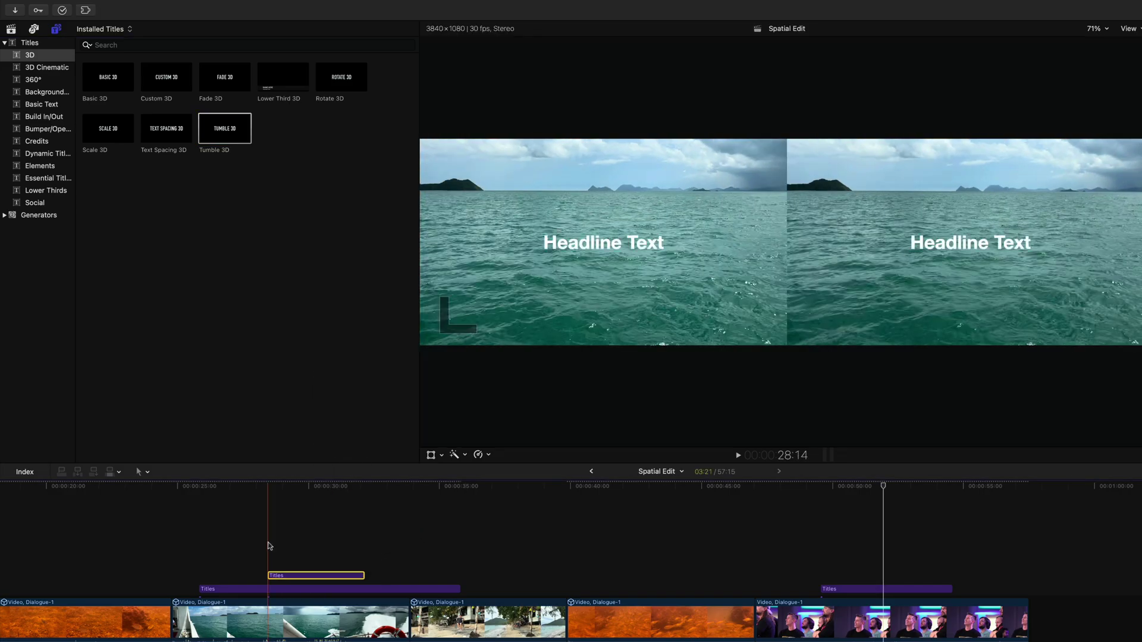
click(257, 591)
key(Delete)
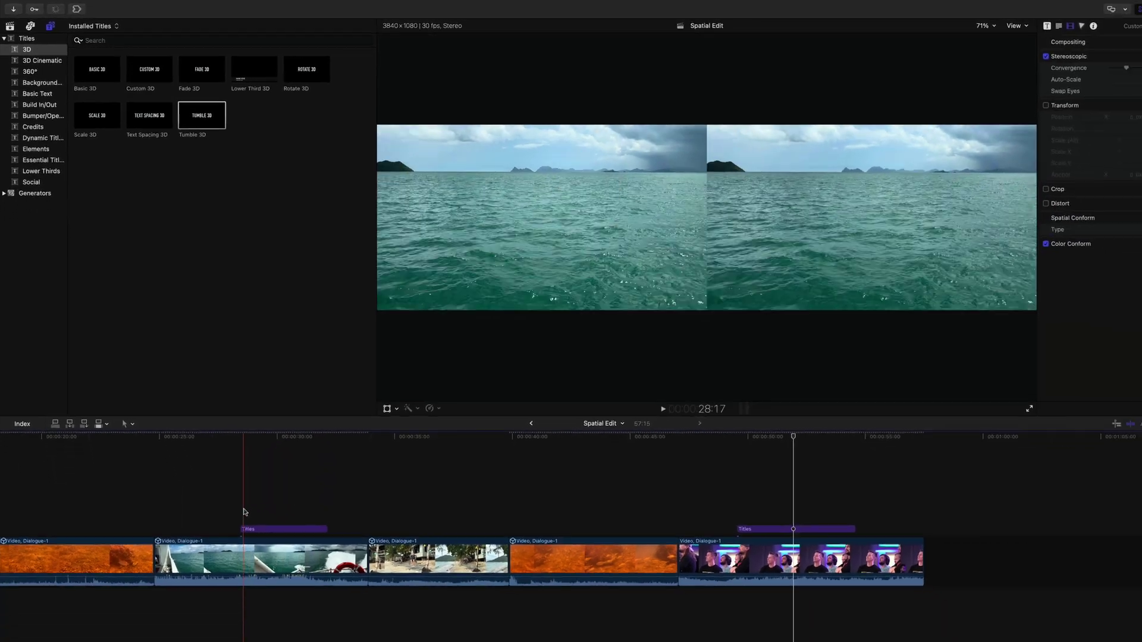
click(278, 509)
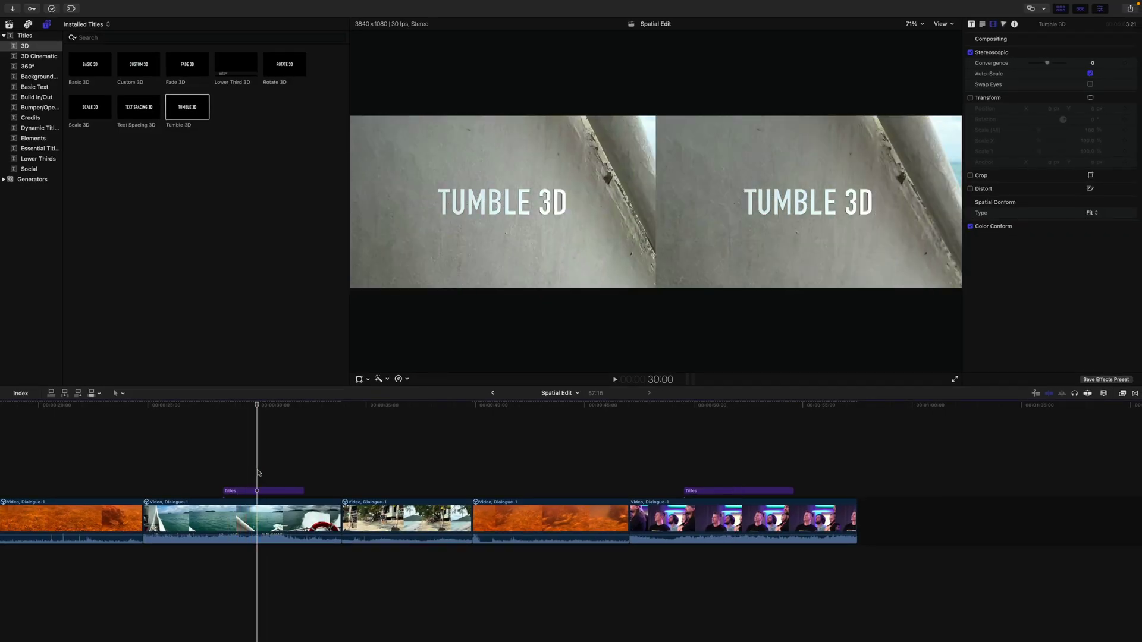
click(286, 470)
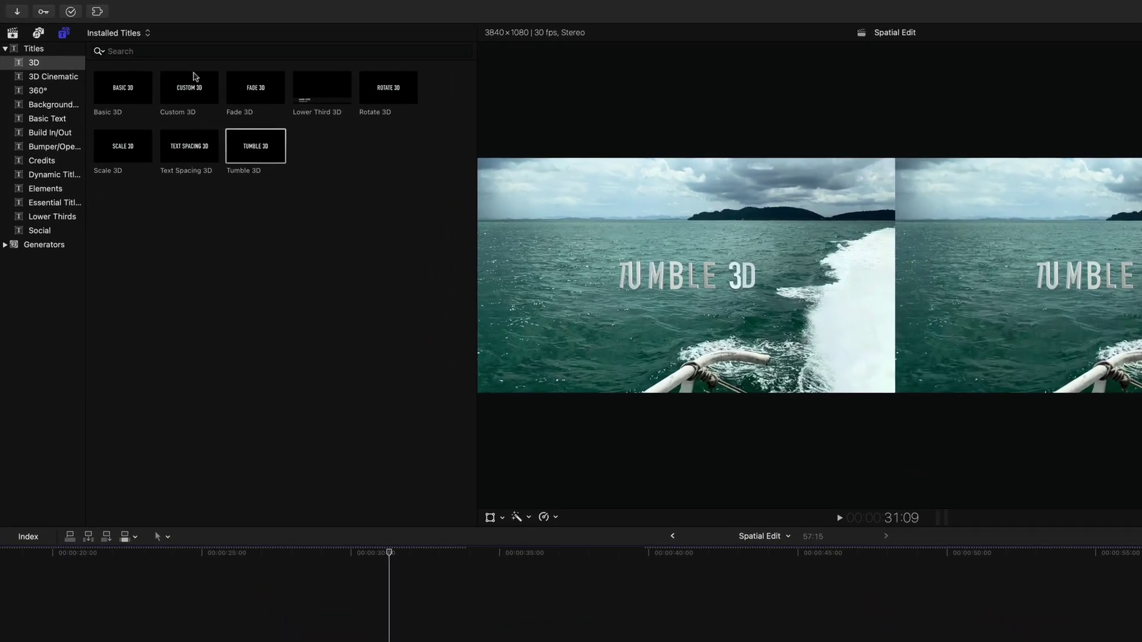
click(101, 7)
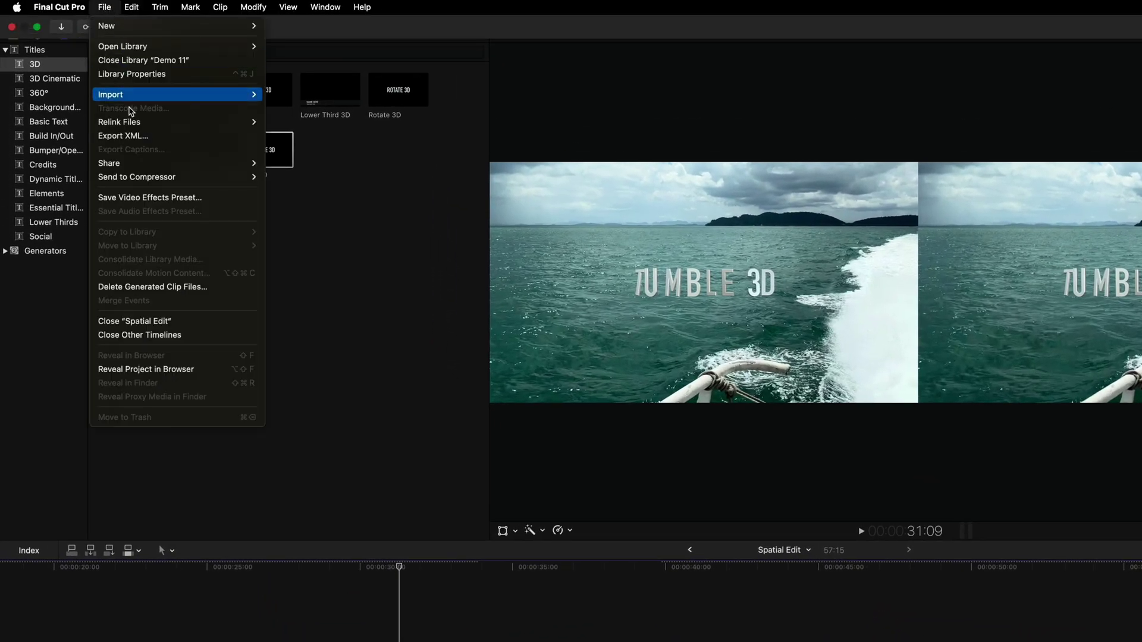
mouse_move(166, 164)
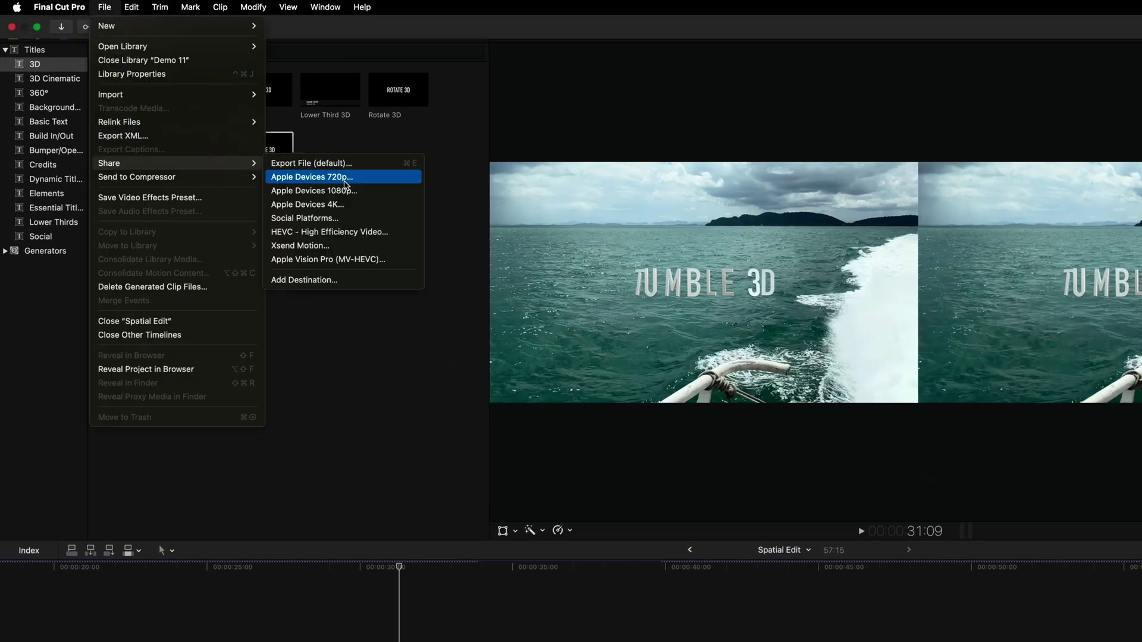
click(443, 258)
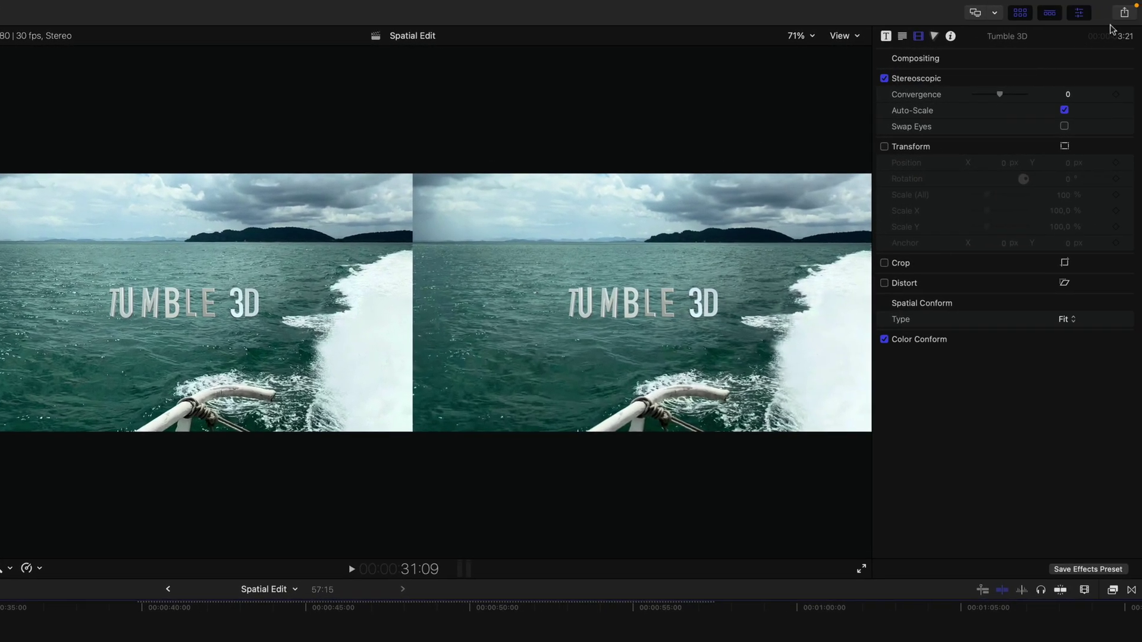
Step: Start sharing the project to the Apple Vision Pro (MV-HEVC) destination and set its Video Codec to MV-HEVC 10-bit
click(1125, 12)
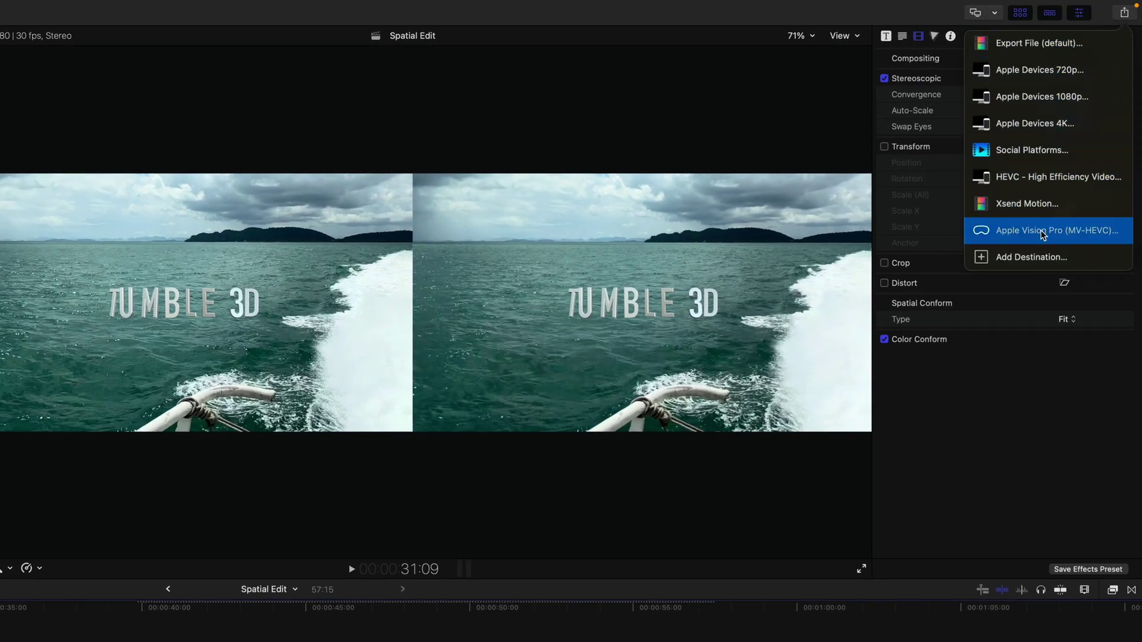
click(1110, 232)
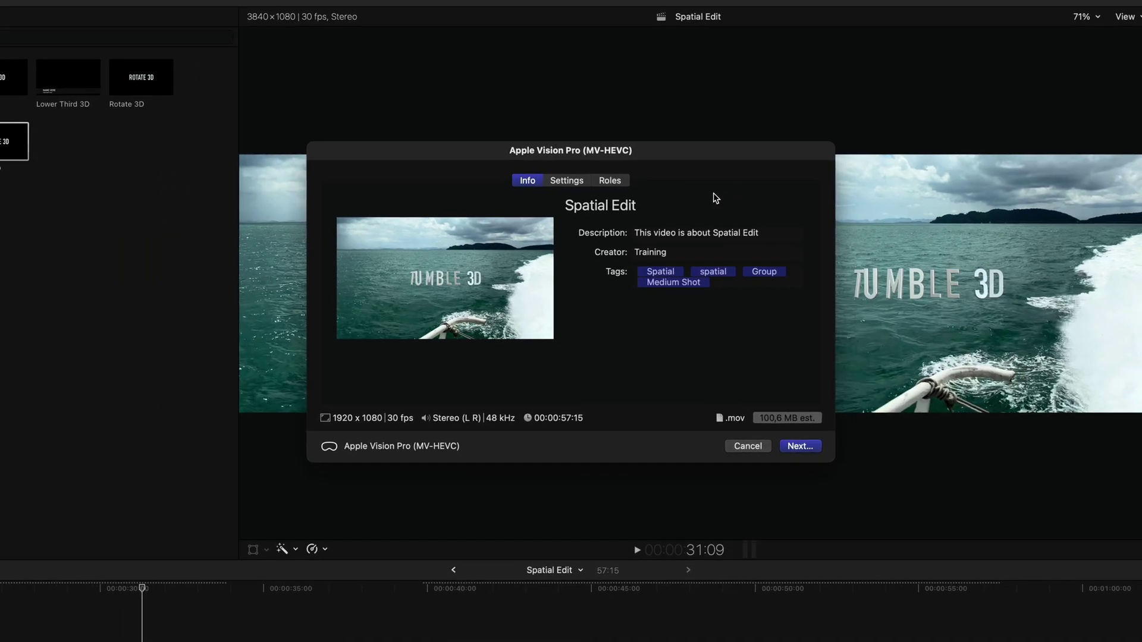
click(567, 182)
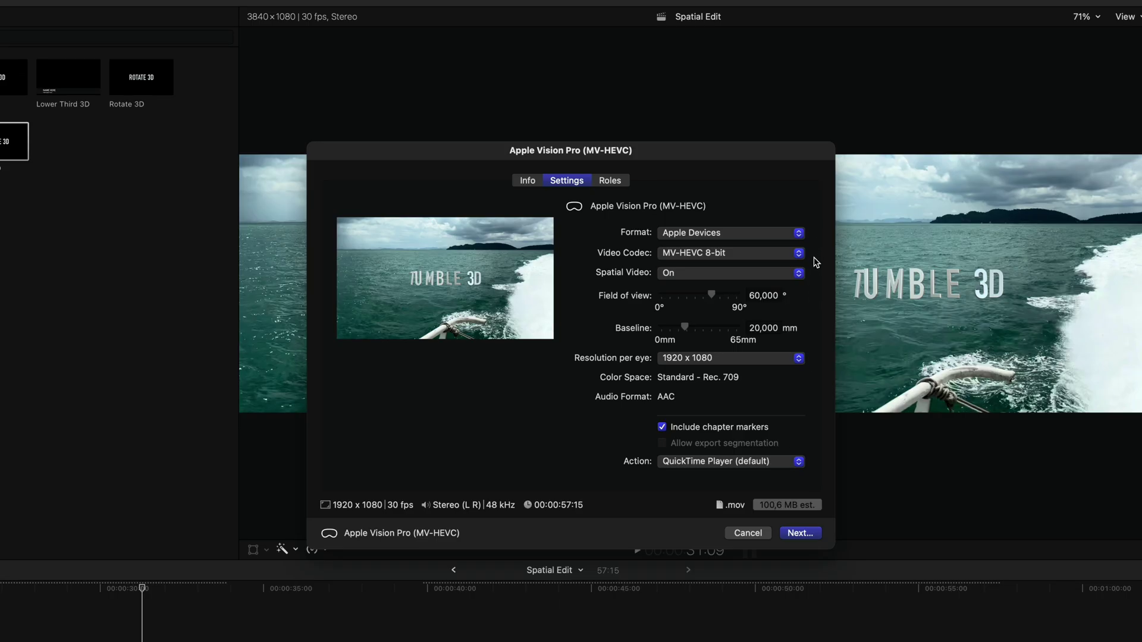
click(797, 255)
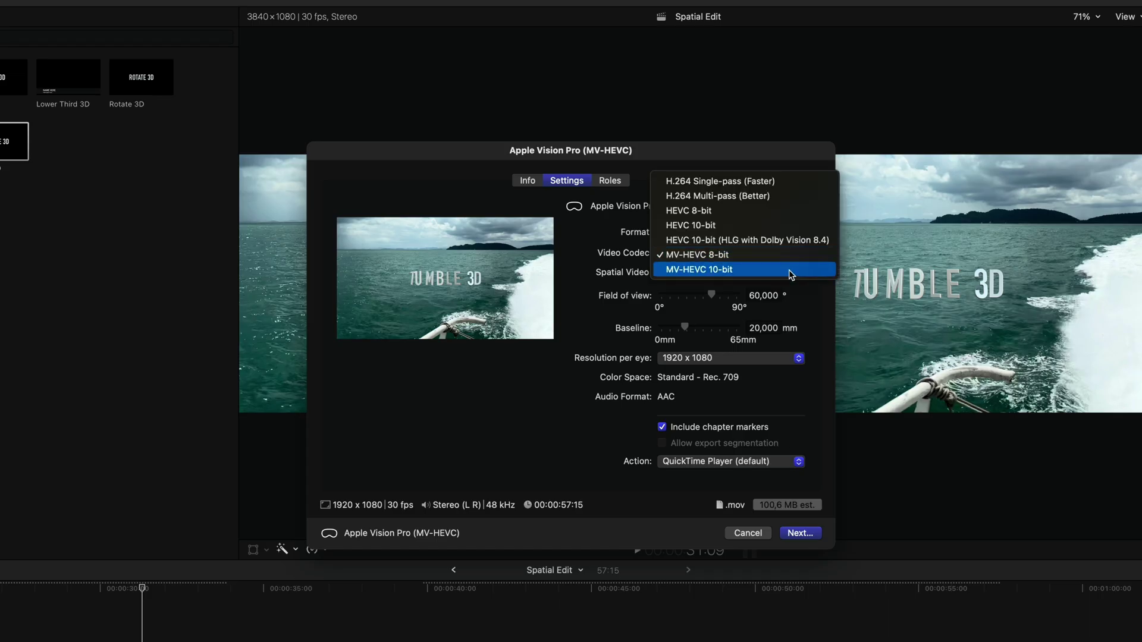
click(740, 271)
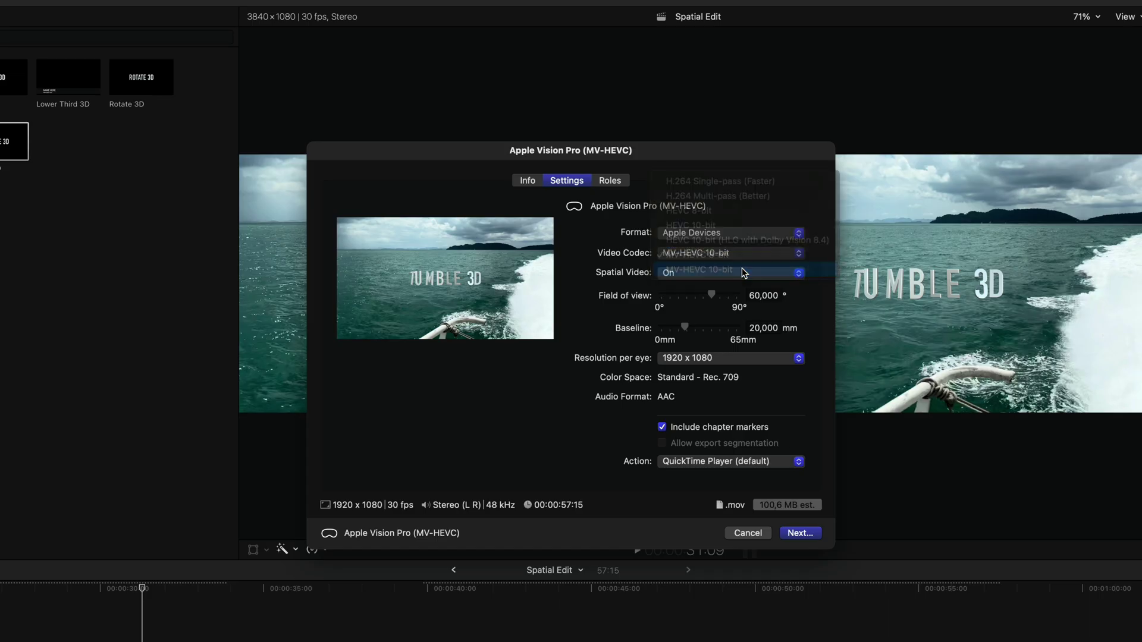
Step: Try the H.264 Multi-pass (Better) video codec for the export and switch back to MV-HEVC 10-bit
click(799, 255)
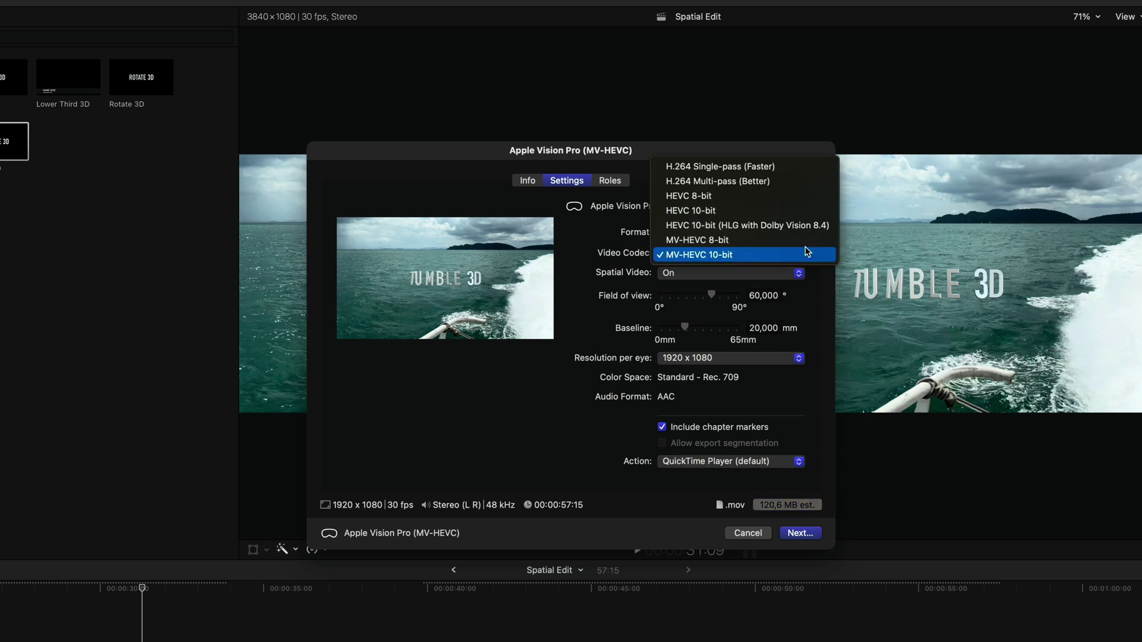
click(810, 256)
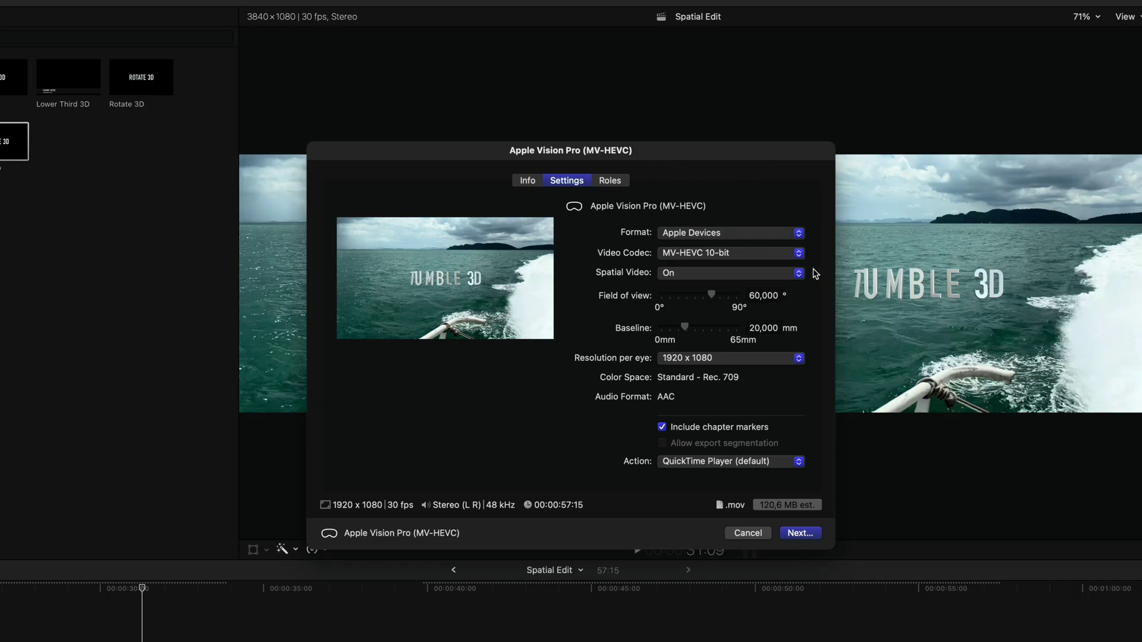
click(794, 255)
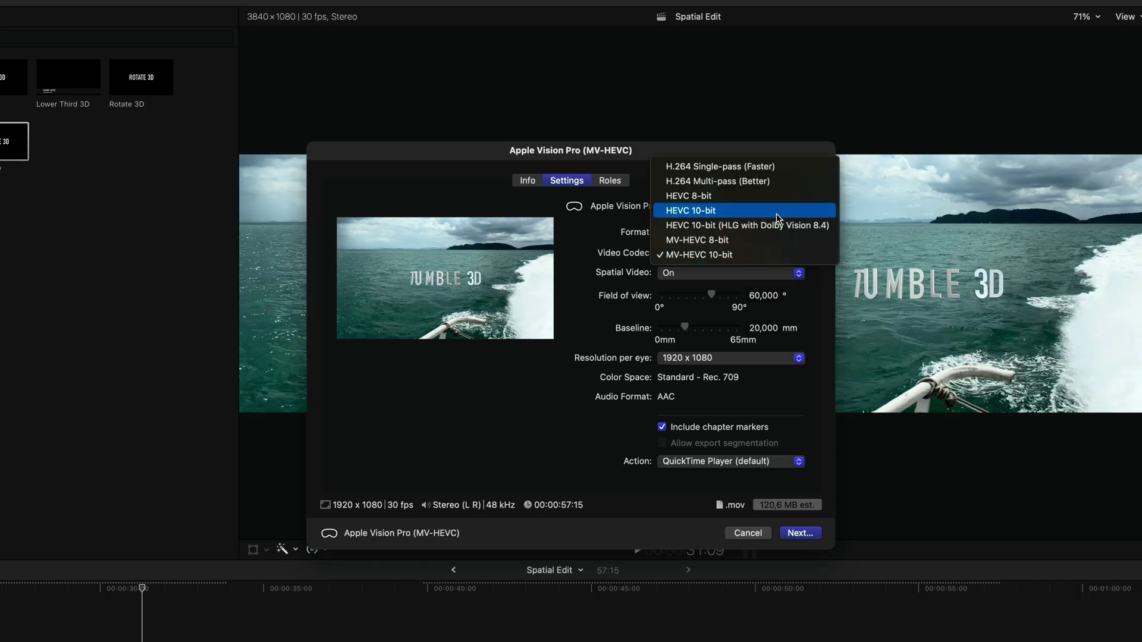
click(771, 181)
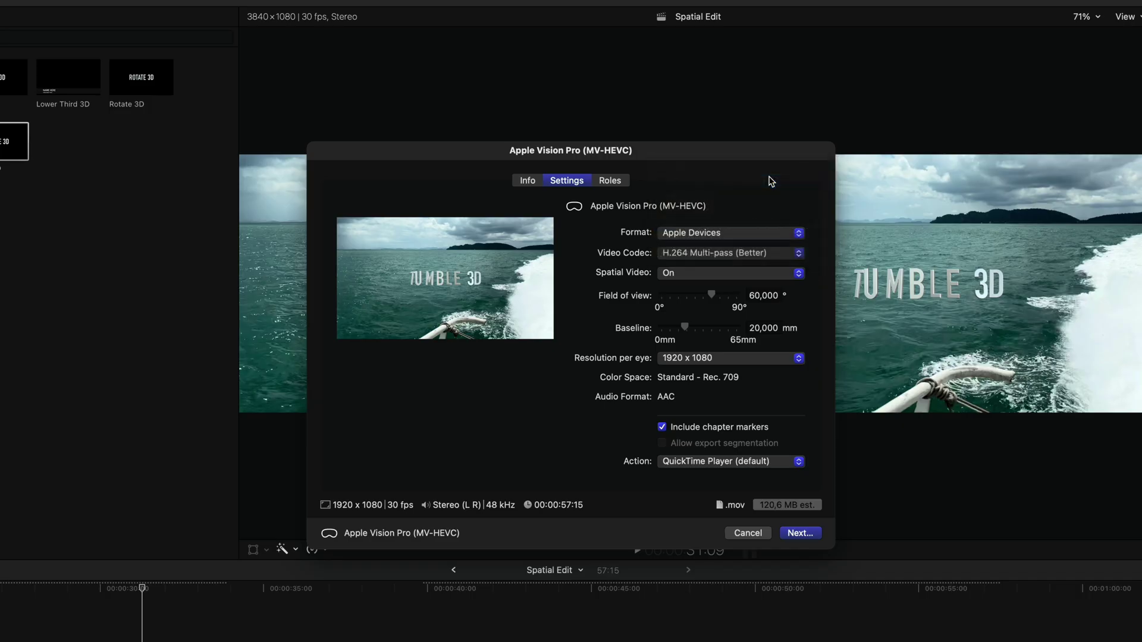
click(766, 256)
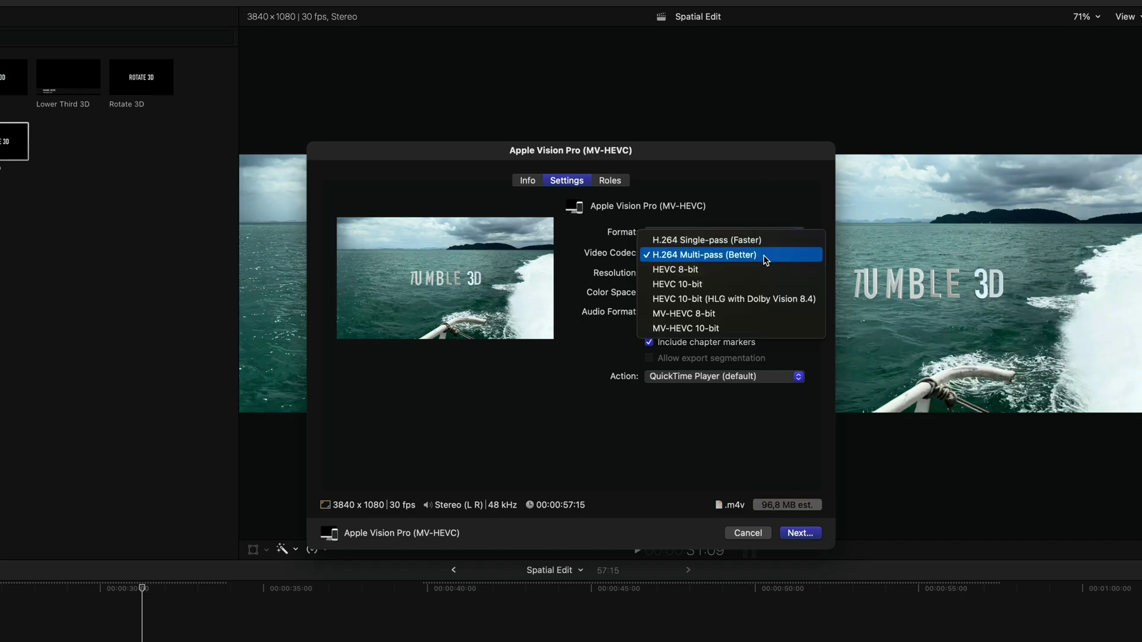
click(777, 326)
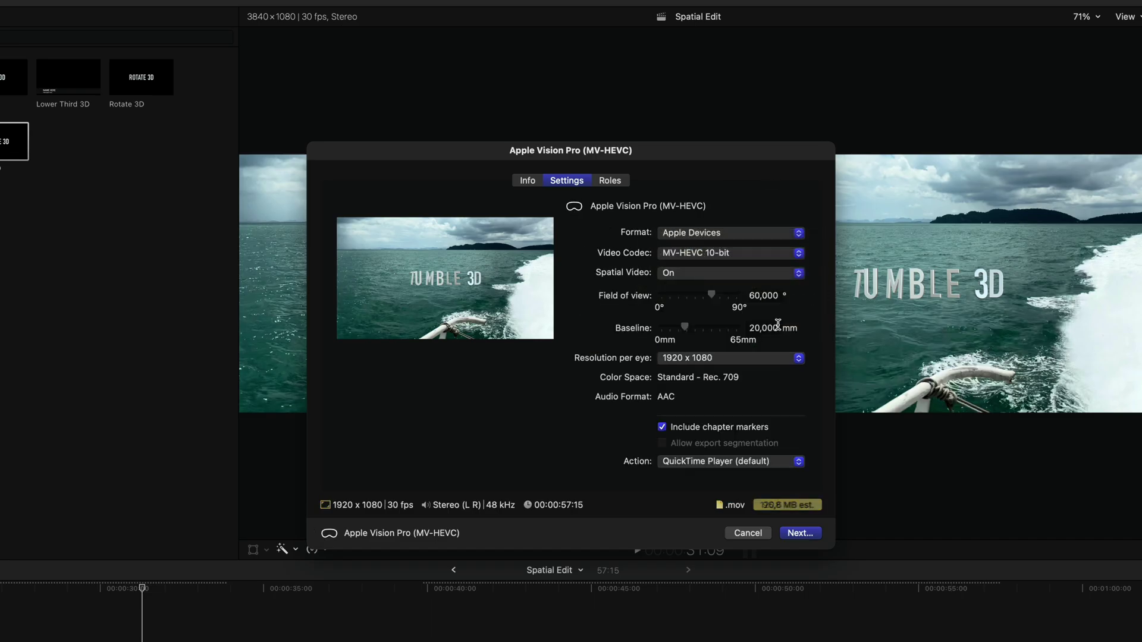
Step: Try switching Spatial Video off in the export settings and set it back to On
click(799, 273)
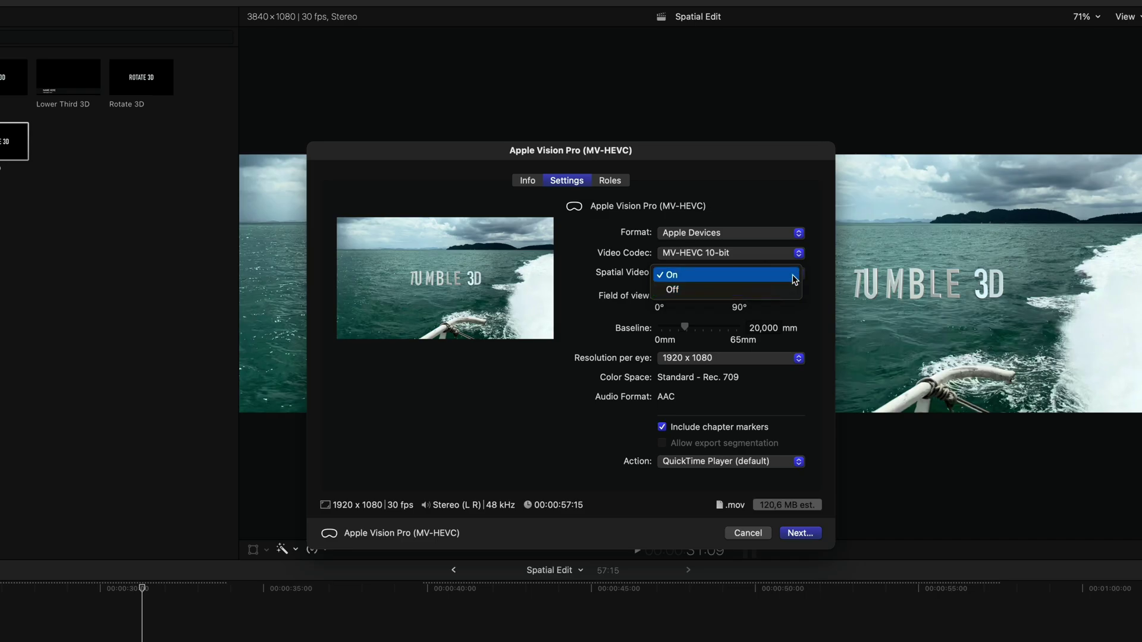
click(798, 276)
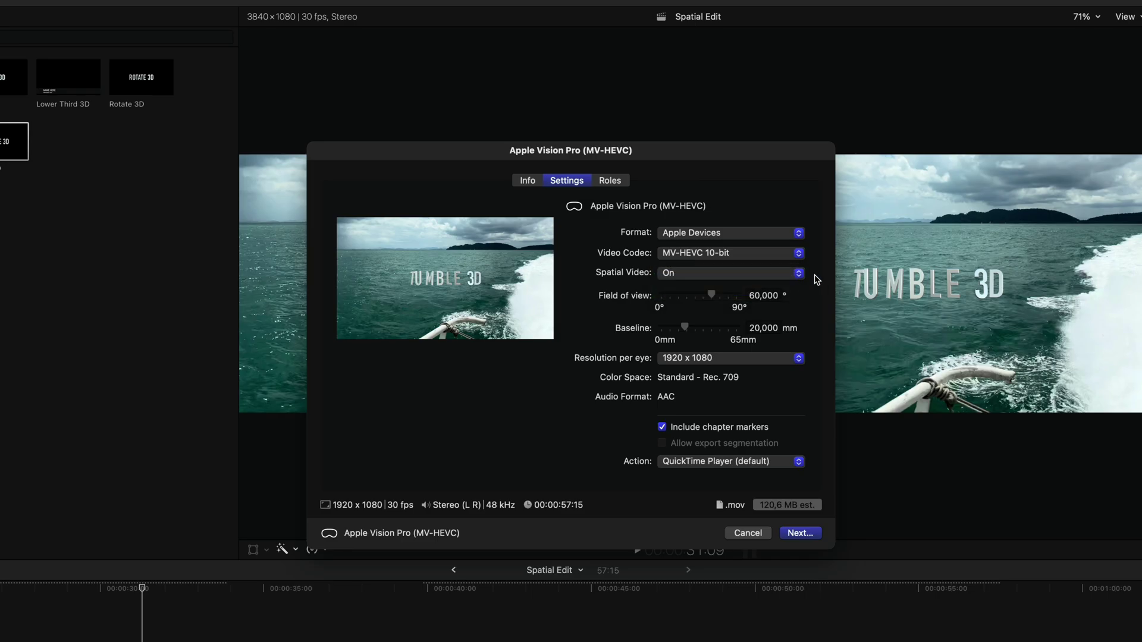
click(799, 274)
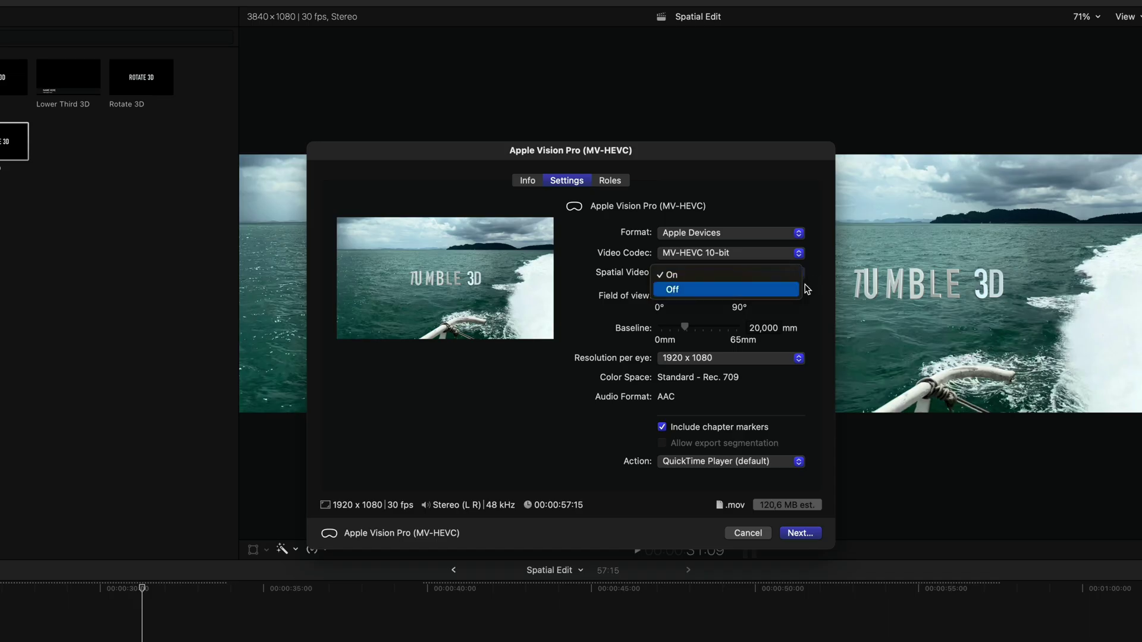
click(807, 288)
click(798, 274)
click(798, 258)
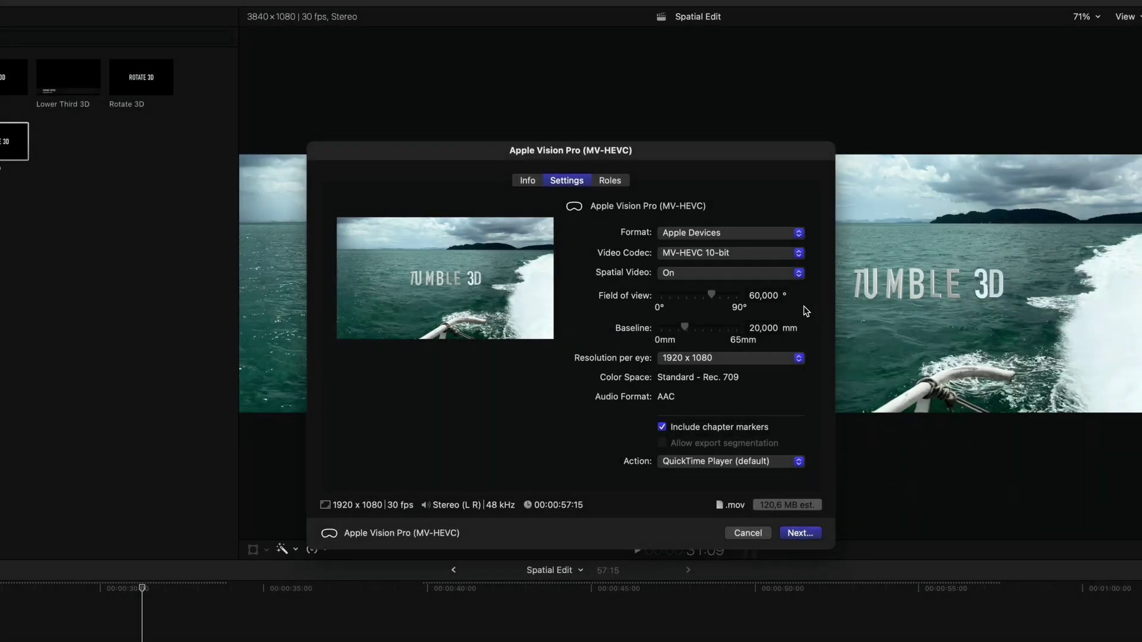
Step: Try narrower and wider Field of view angles for the spatial export, ending at 80°
mouse_move(711, 296)
mouse_down()
mouse_move(702, 298)
mouse_move(729, 294)
mouse_move(690, 297)
mouse_move(725, 295)
mouse_up()
mouse_move(724, 296)
mouse_down()
mouse_move(689, 298)
mouse_move(720, 295)
mouse_up()
drag(719, 296, 703, 297)
drag(704, 296, 714, 300)
click(766, 296)
drag(713, 297, 729, 295)
Step: Set the spatial export's Field of view to 45°
key(super+a)
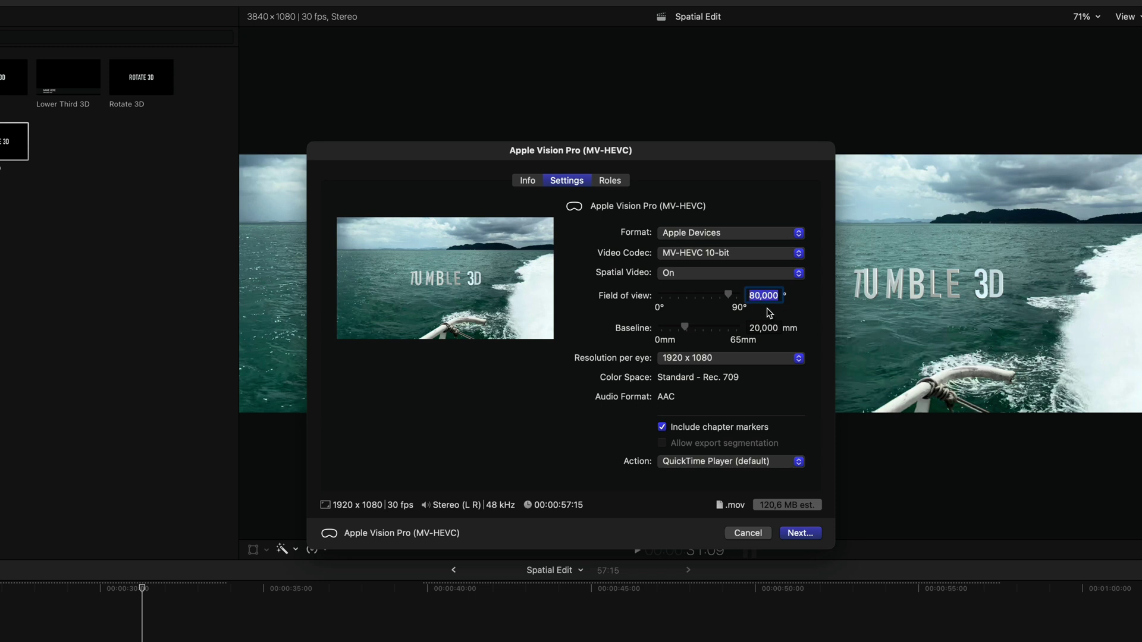
text(79,59)
key(super+a)
text(45)
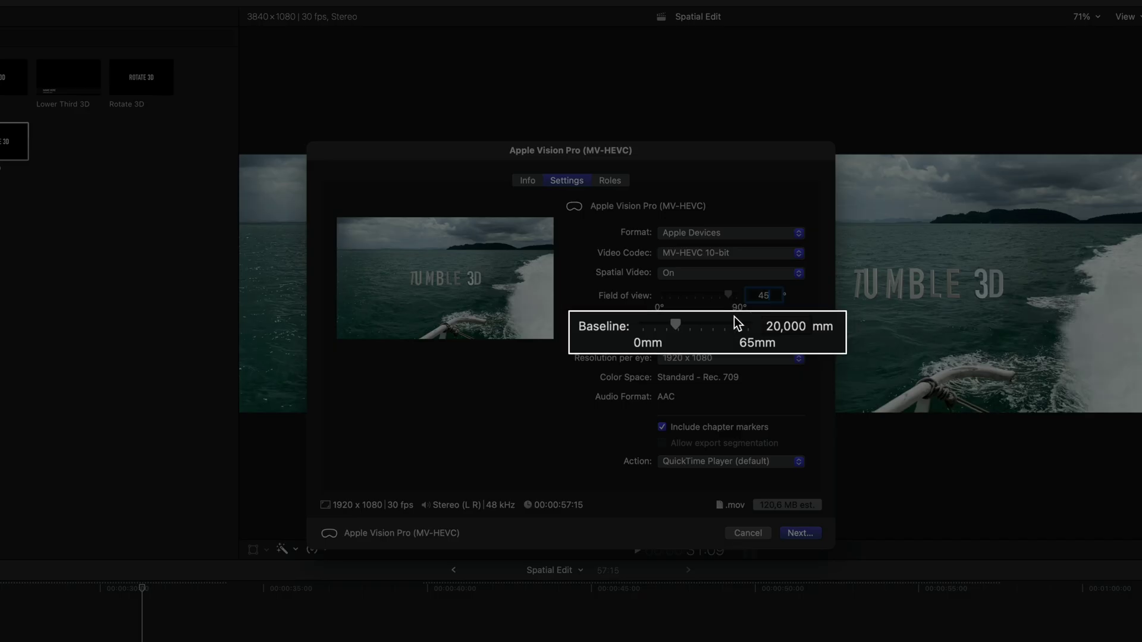
Step: Set the spatial export's Baseline to 19,2 mm and review the resolution-per-eye options, keeping 1920 x 1080
drag(675, 323, 718, 327)
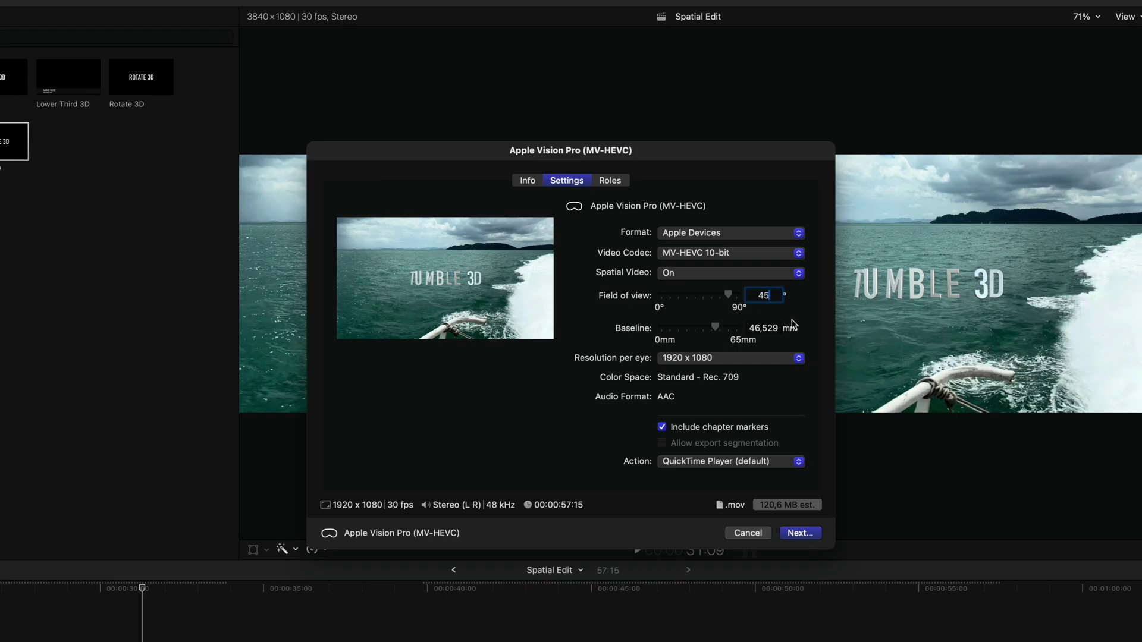
click(767, 327)
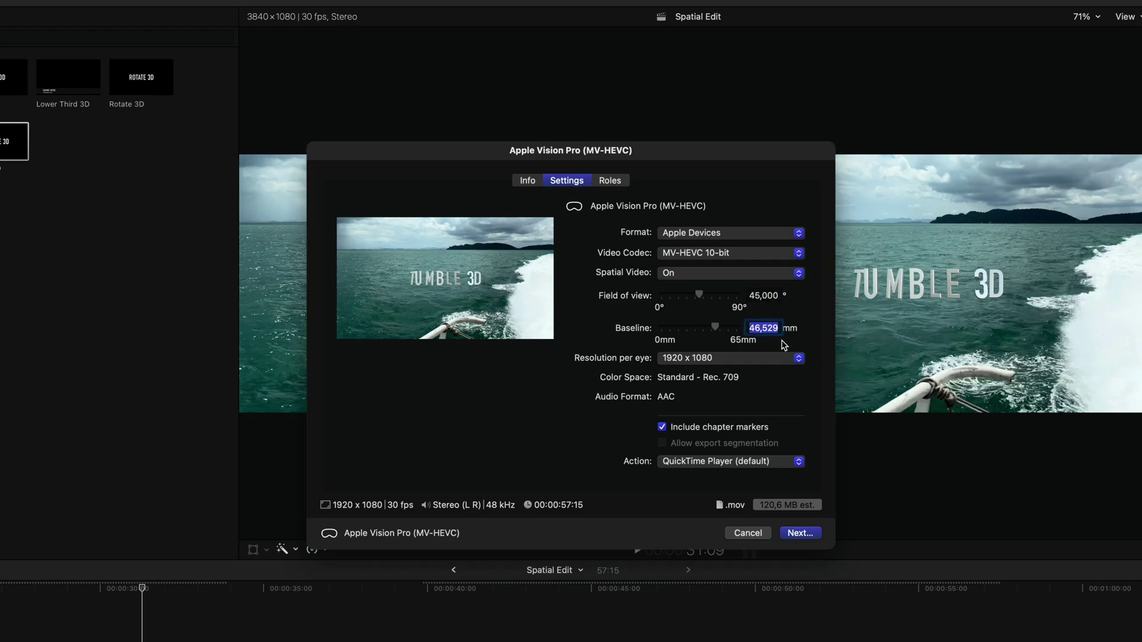
text(63,796)
key(Return)
text(19,2)
click(799, 359)
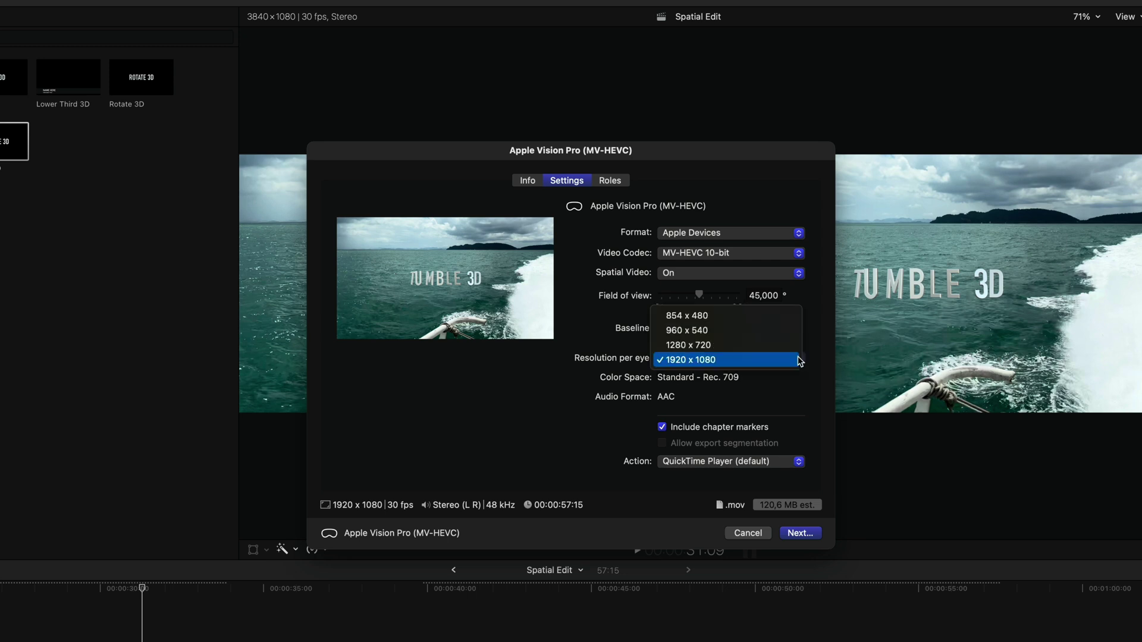
click(796, 396)
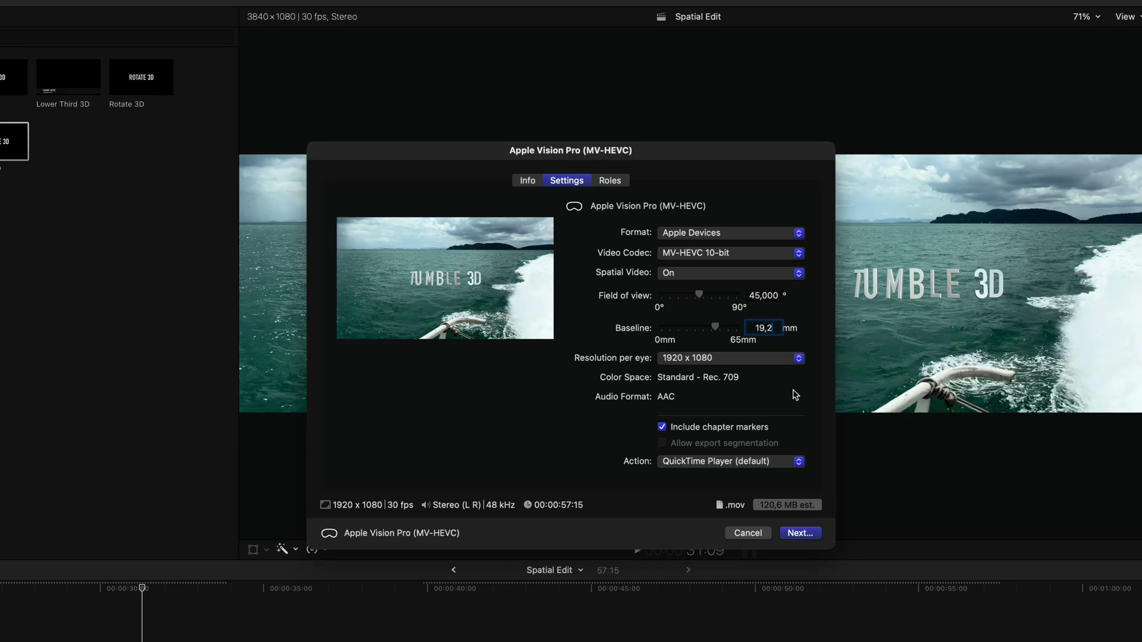
Step: Set the export action to Save only and save the movie as Spatial Edit on the Desktop
click(798, 463)
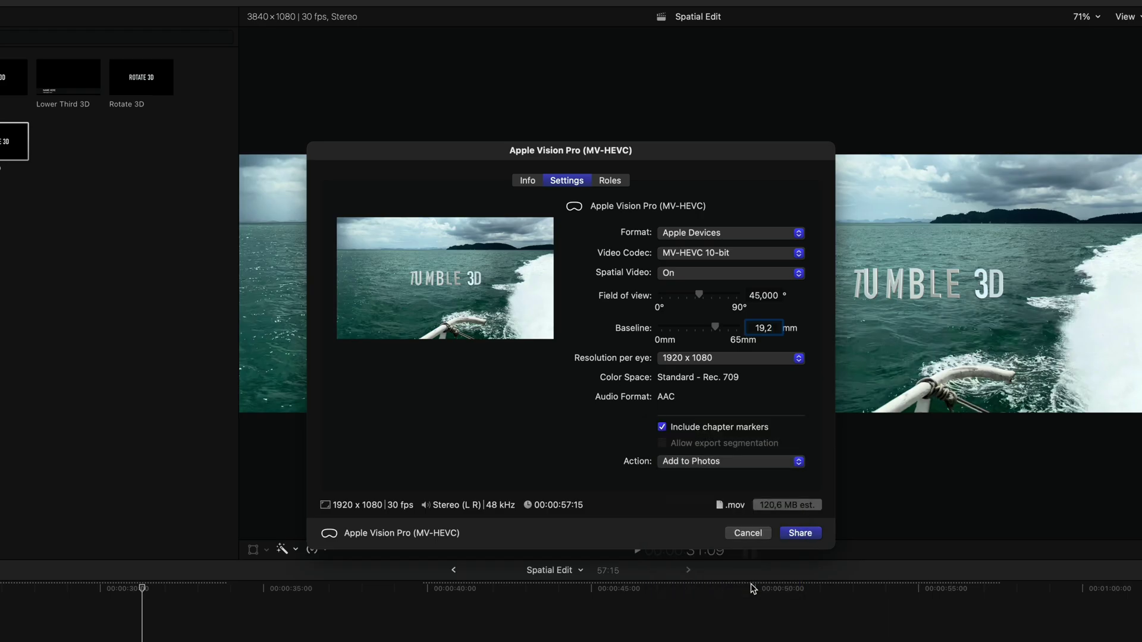
click(760, 468)
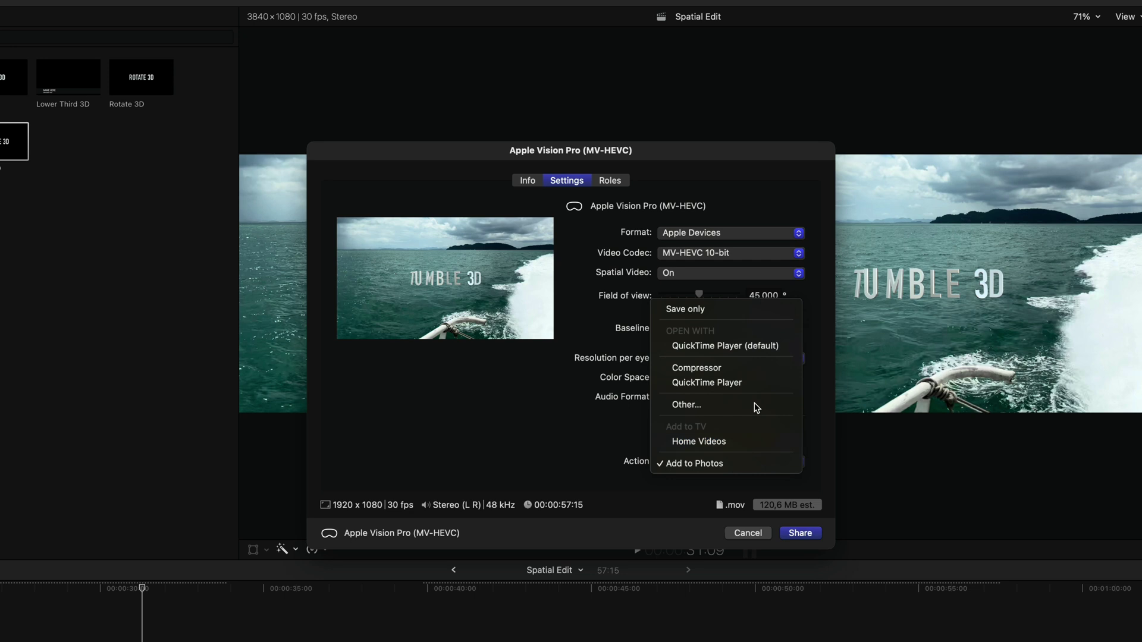
click(747, 309)
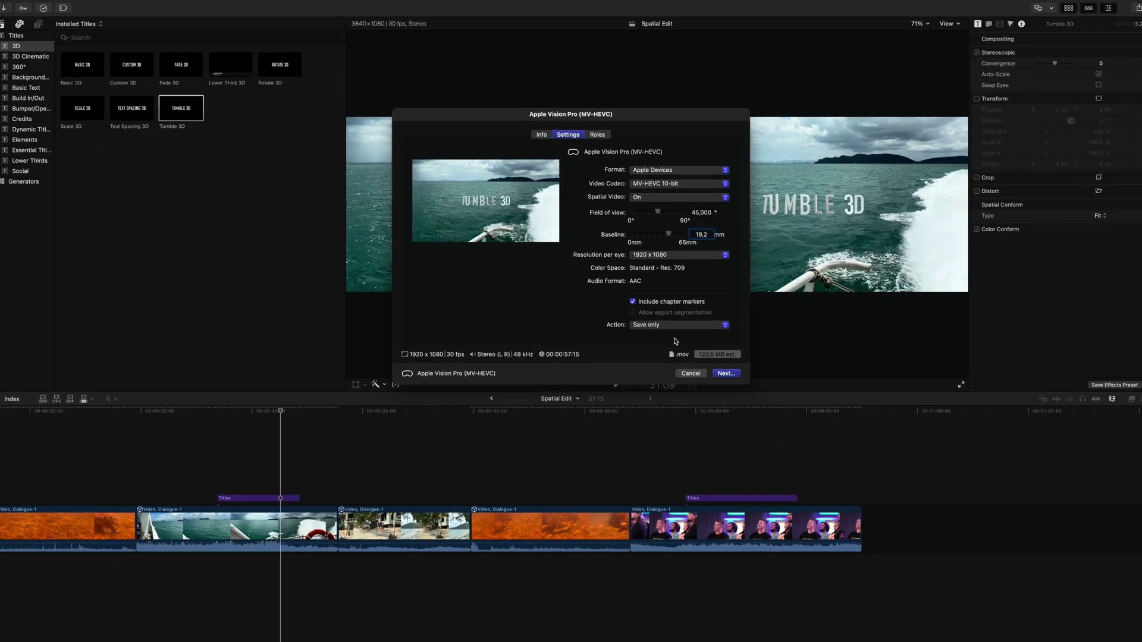
key(Return)
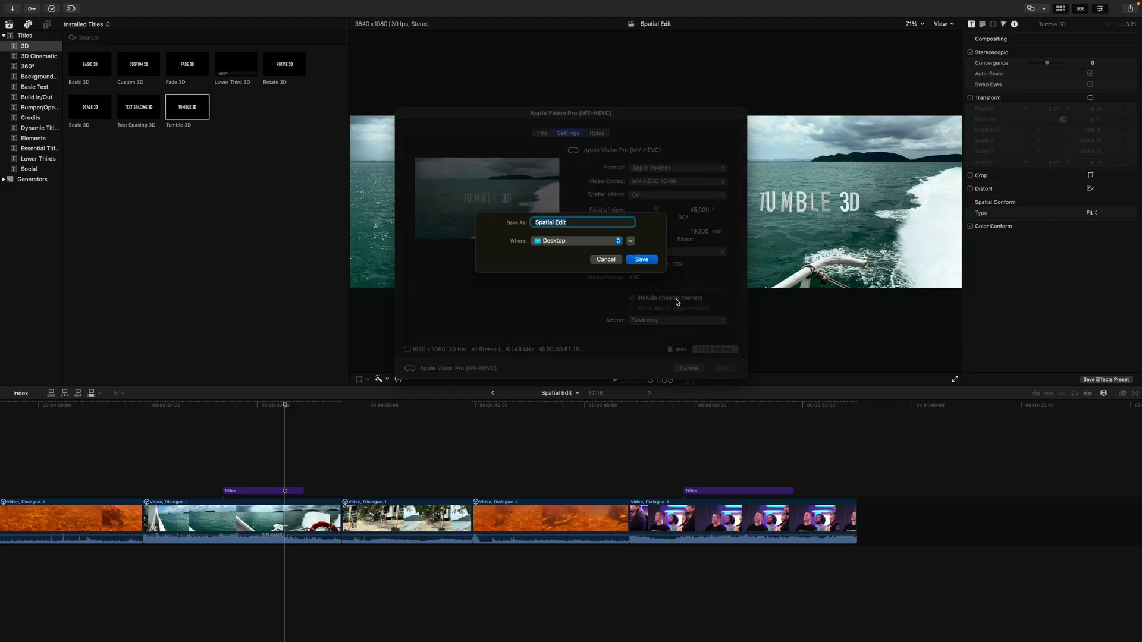
click(643, 260)
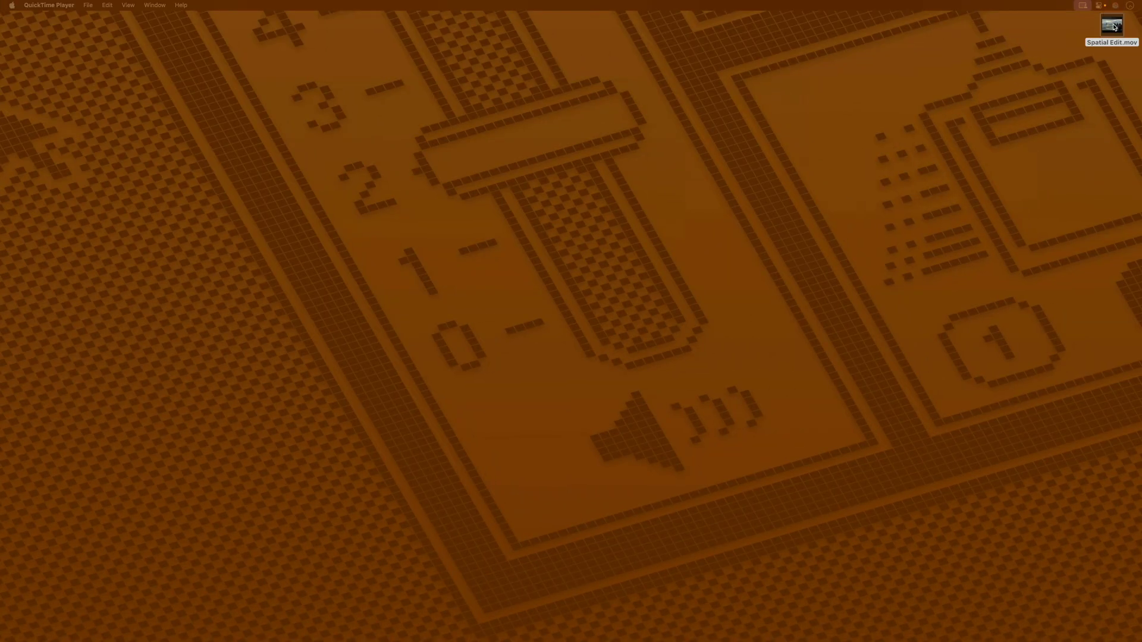
Step: Preview the exported Spatial Edit.mov from the Desktop in Finder and scrub back to its opening pier shot
key(space)
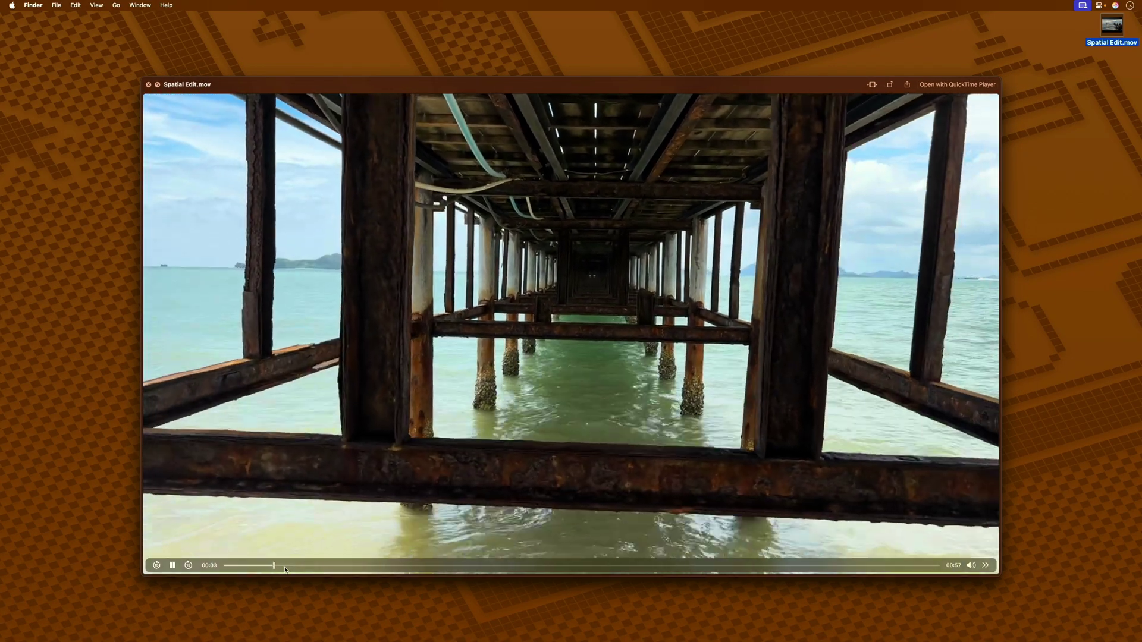
drag(262, 565, 234, 543)
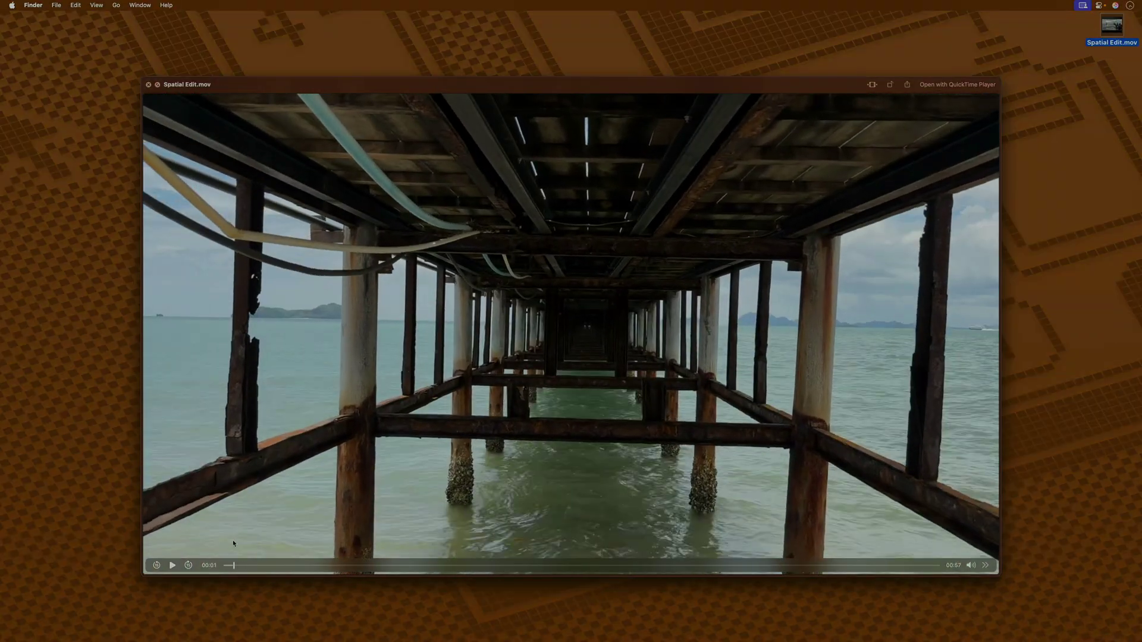